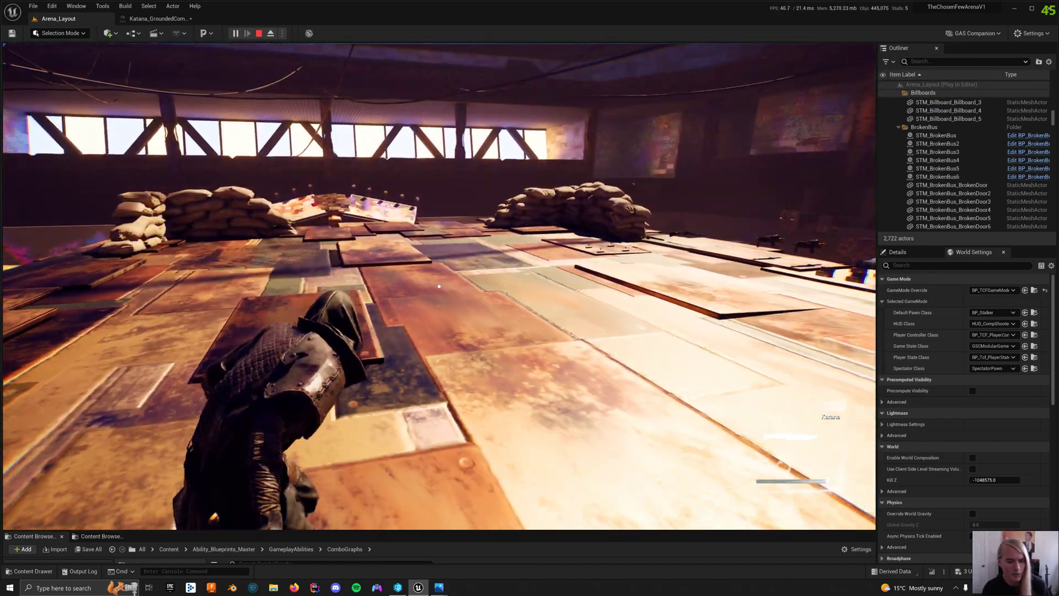
Chain katana swings into a full combo while walking the hooded character across the arena.
left_click(439, 286)
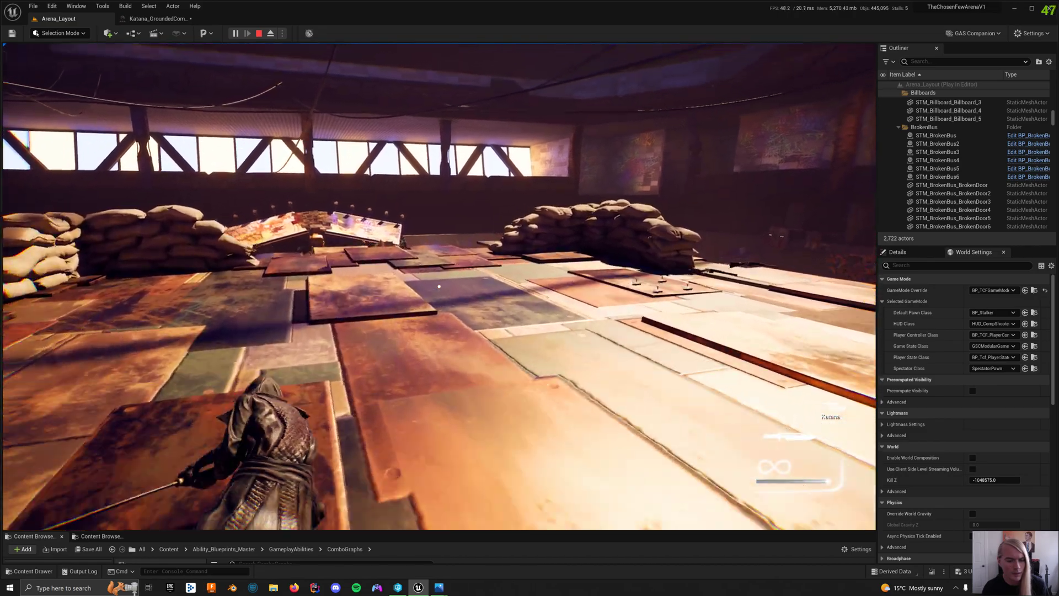
left_click(439, 287)
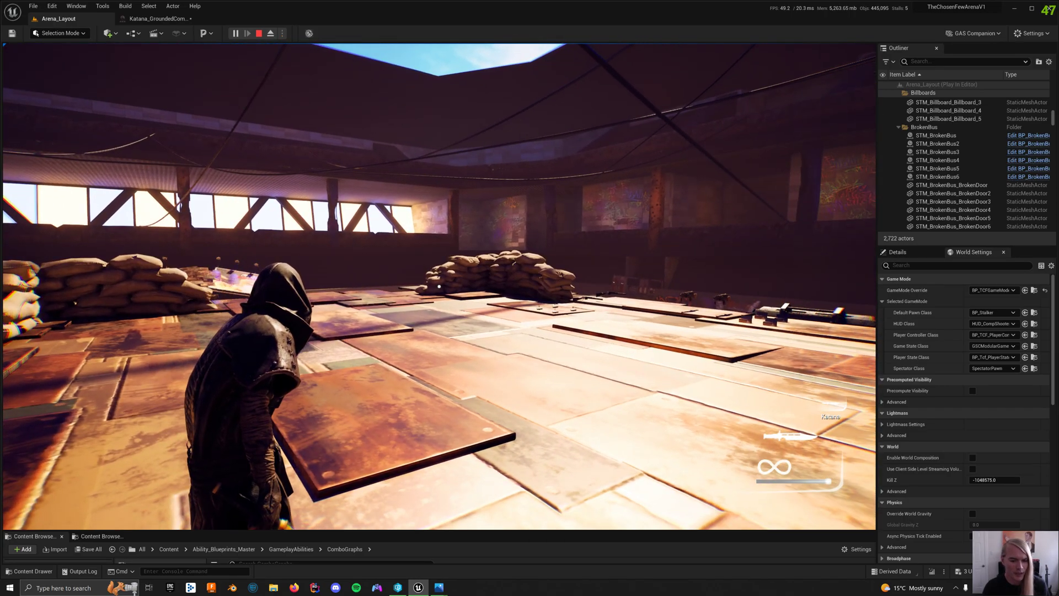
left_click(439, 286)
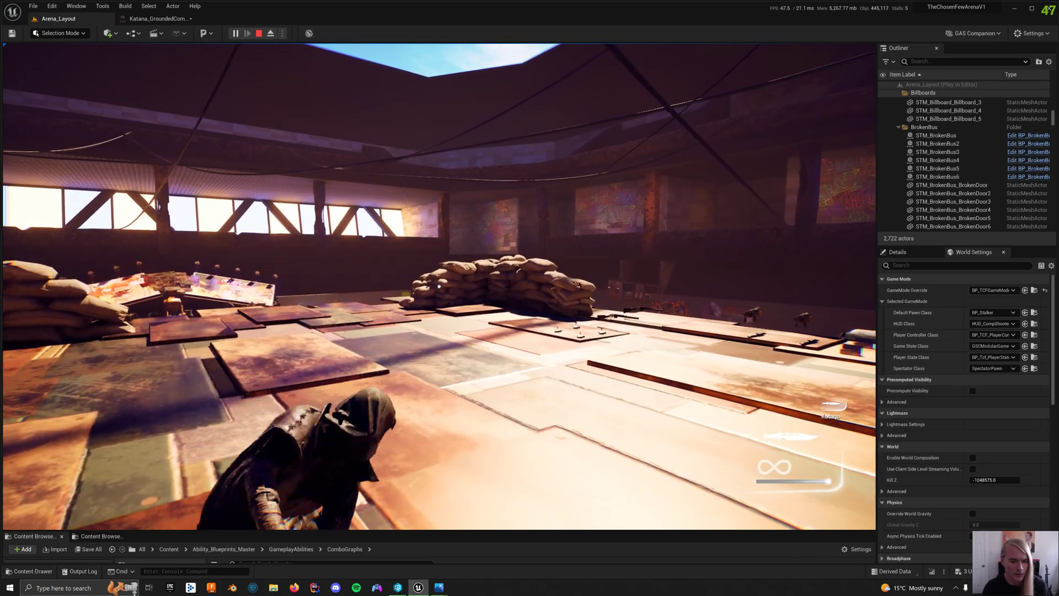
left_click(439, 287)
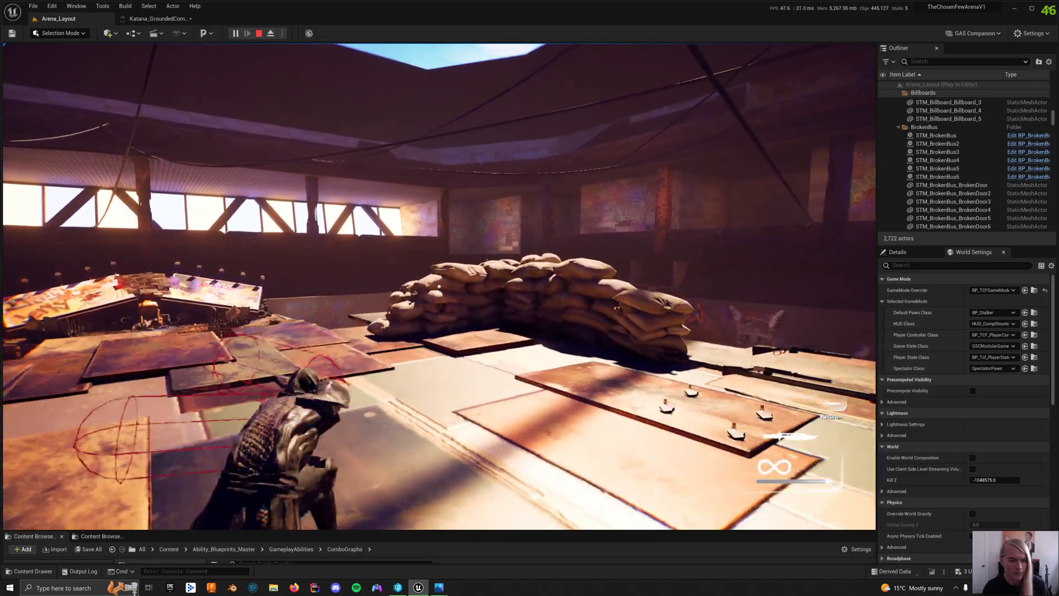
left_click(439, 287)
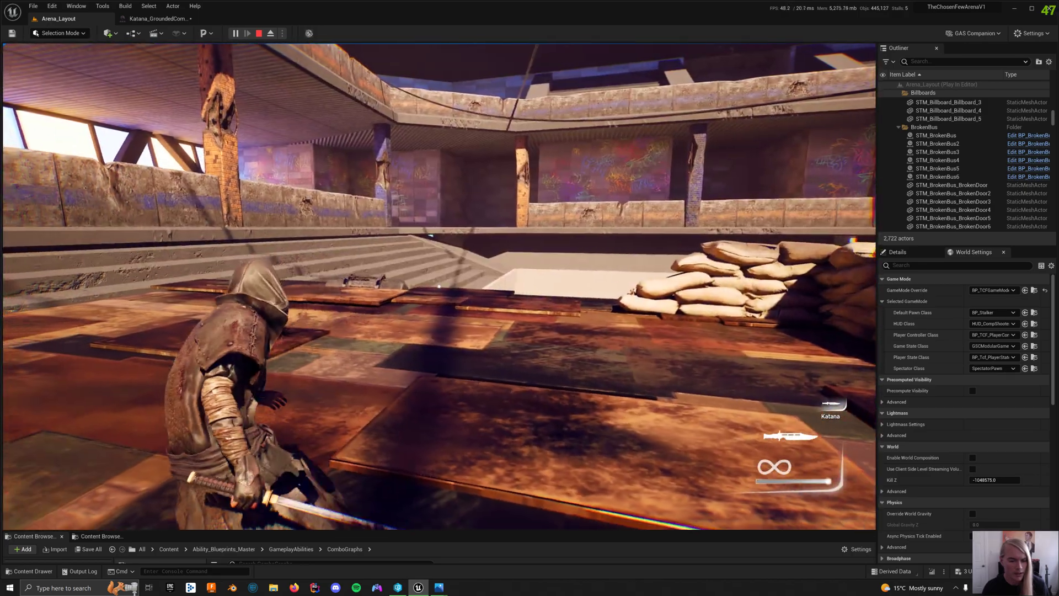
left_click(439, 286)
key("w")
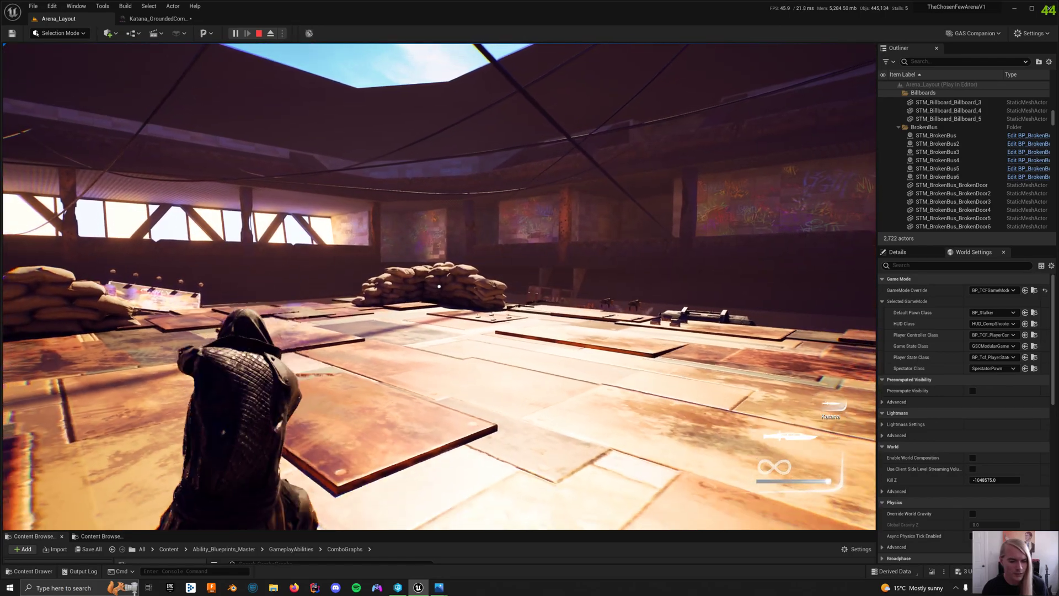
left_click(439, 286)
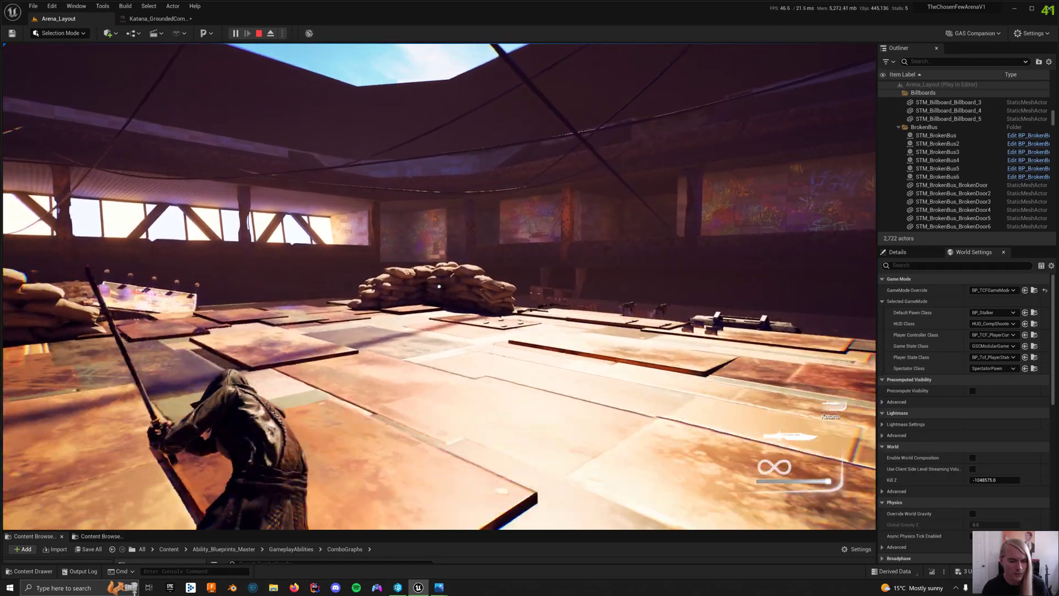
key("w")
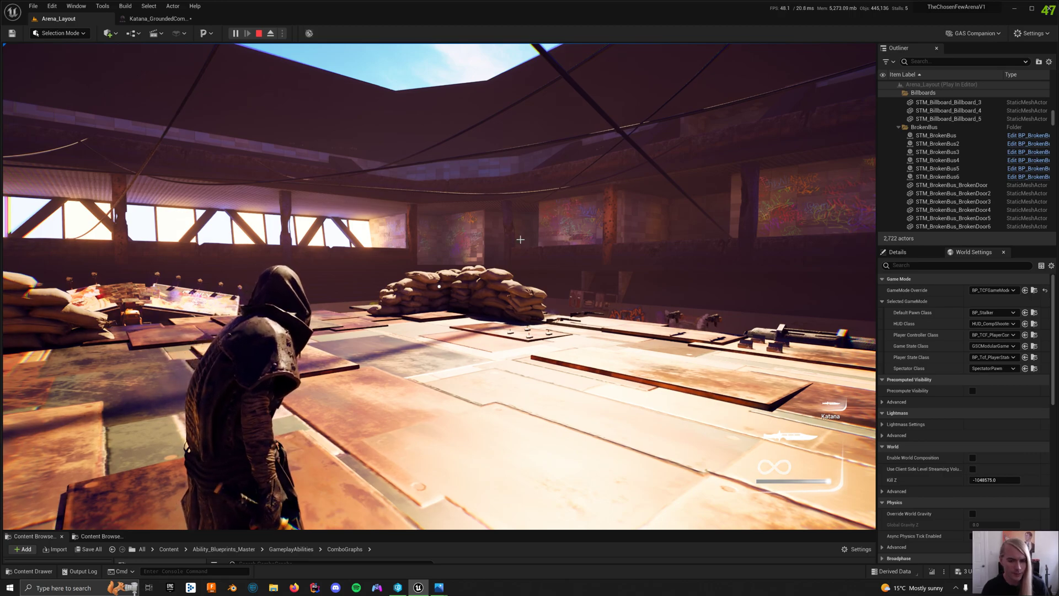
Stop the play session, review Enhanced Input.png's melee attack mappings in Photos, then close it.
key("Escape")
mouse_move(444, 588)
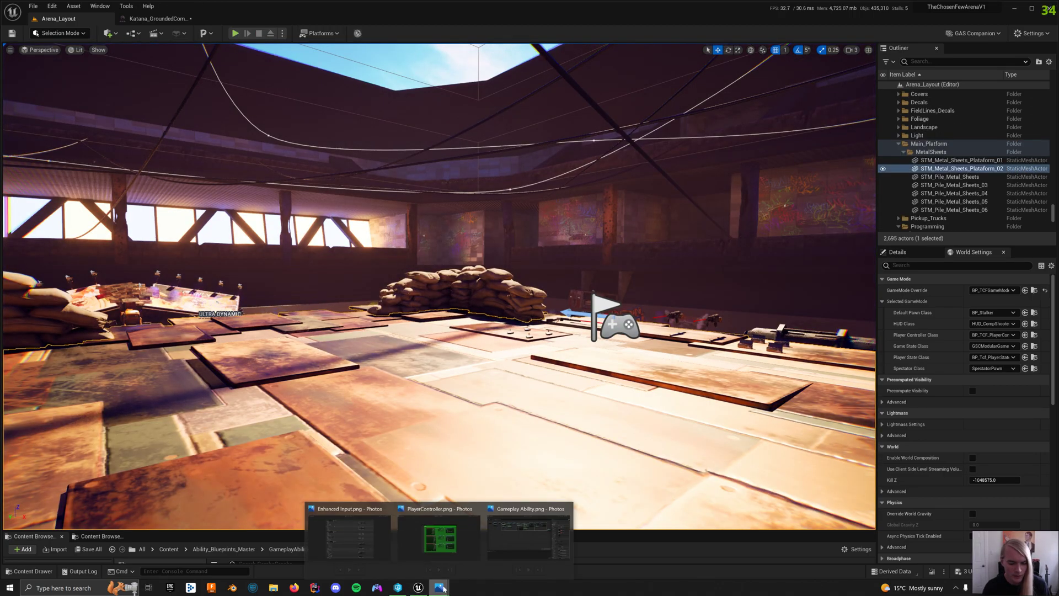
left_click(369, 538)
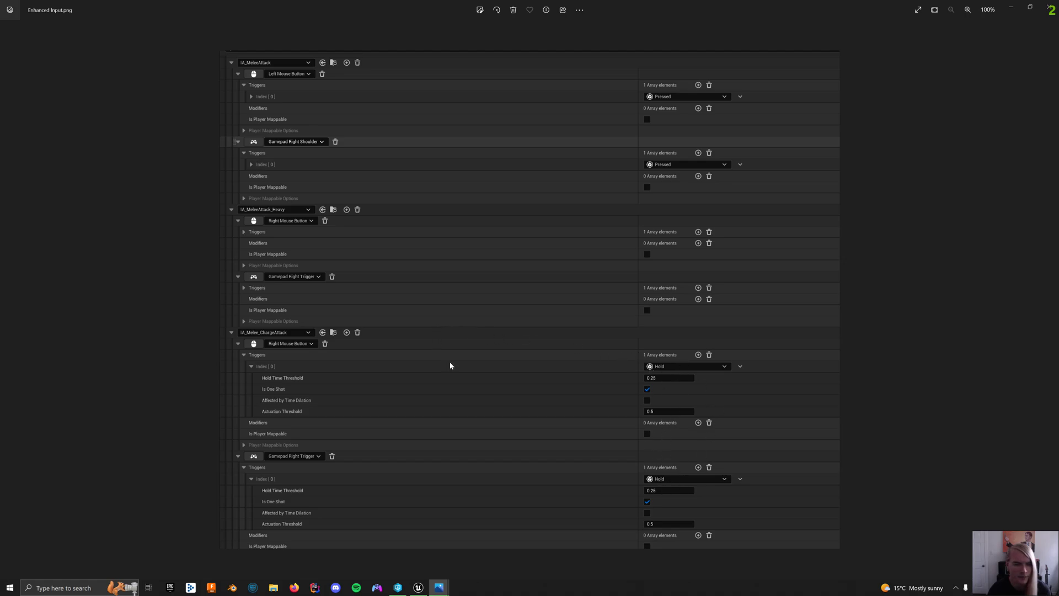
left_click(1051, 12)
Review the PlayerController.png melee event graph screenshot in Photos, then close it.
mouse_move(436, 587)
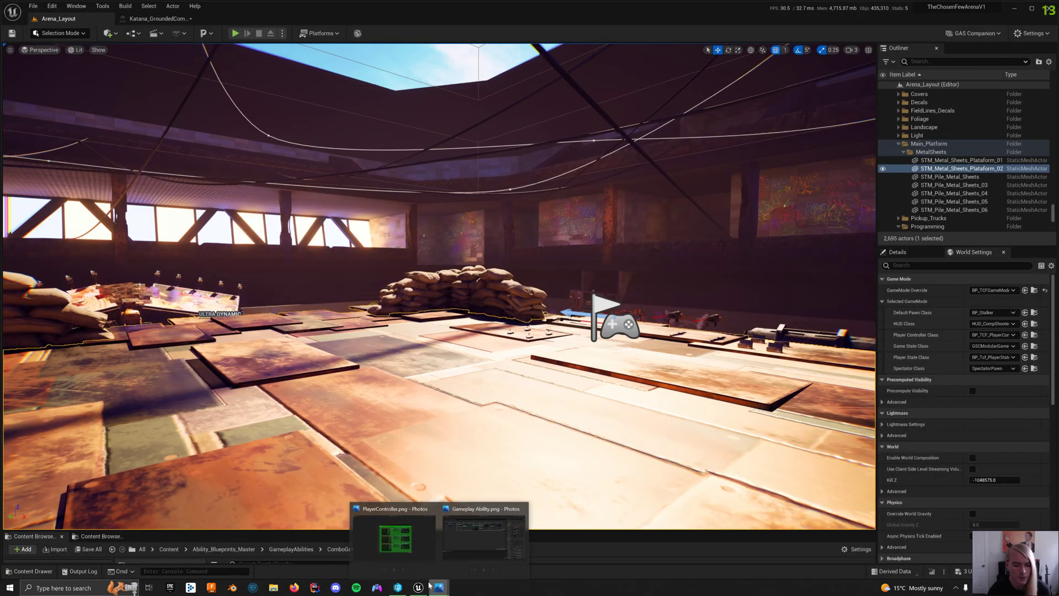
left_click(394, 524)
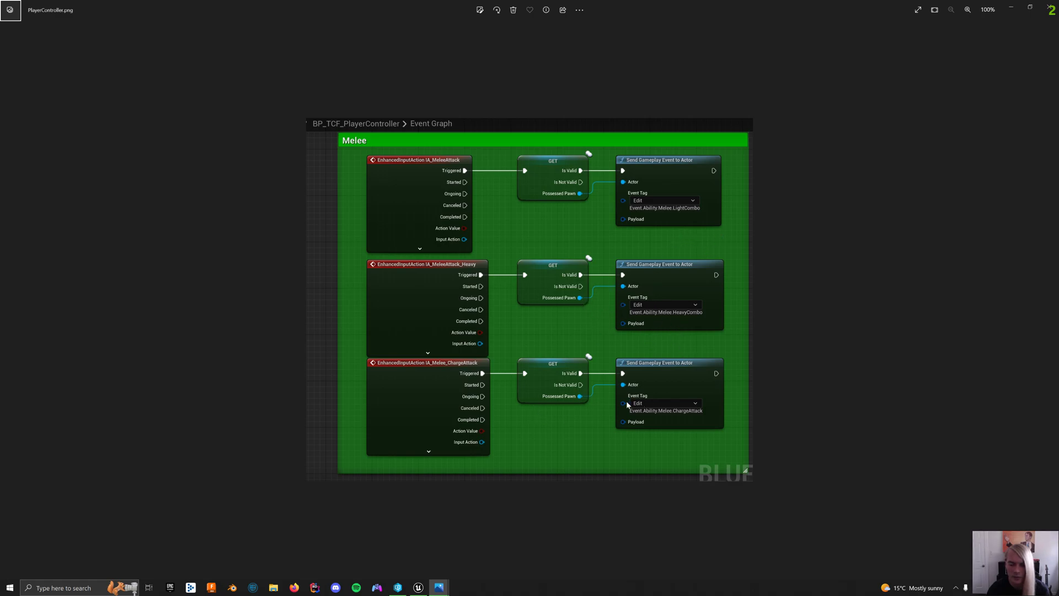
left_click(1047, 7)
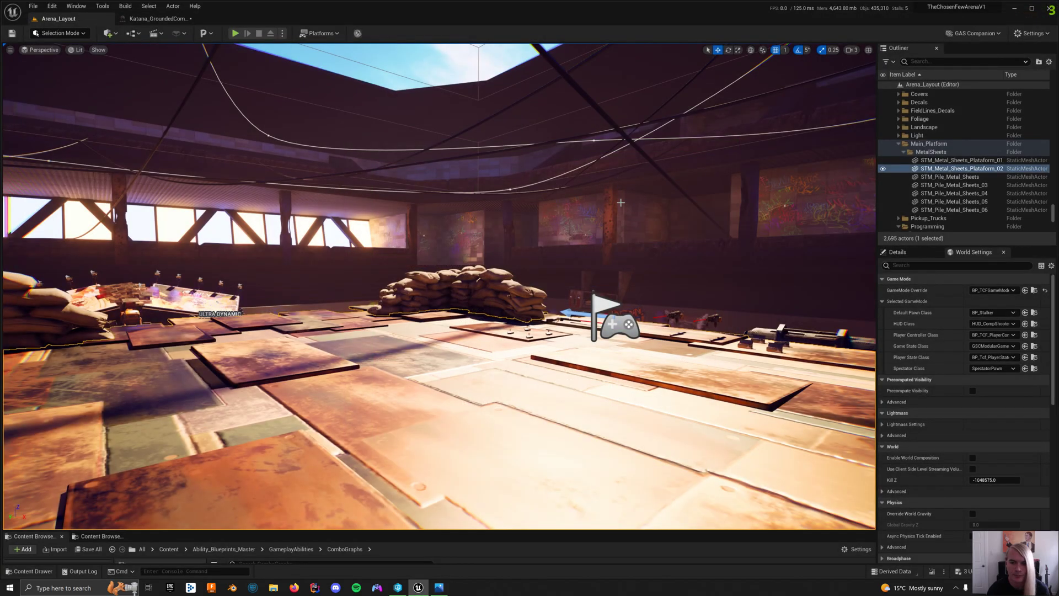
left_click(438, 587)
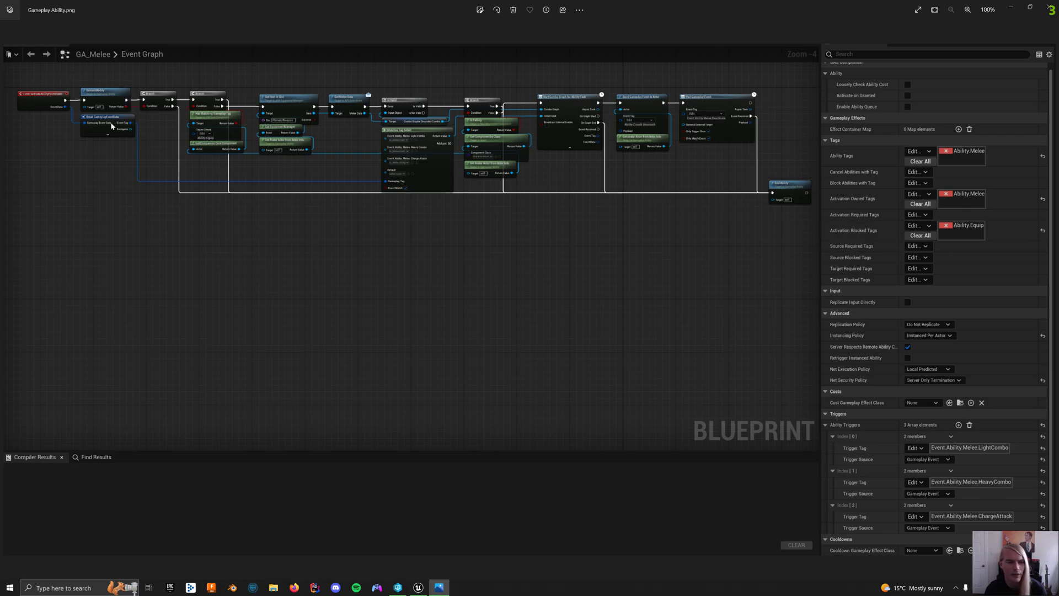
Zoom GA_Melee to about 235% and frame CommitAbility, Get Melee Data and Matches Tag Select.
scroll(110, 154, "up", 3)
scroll(449, 226, "down", 3)
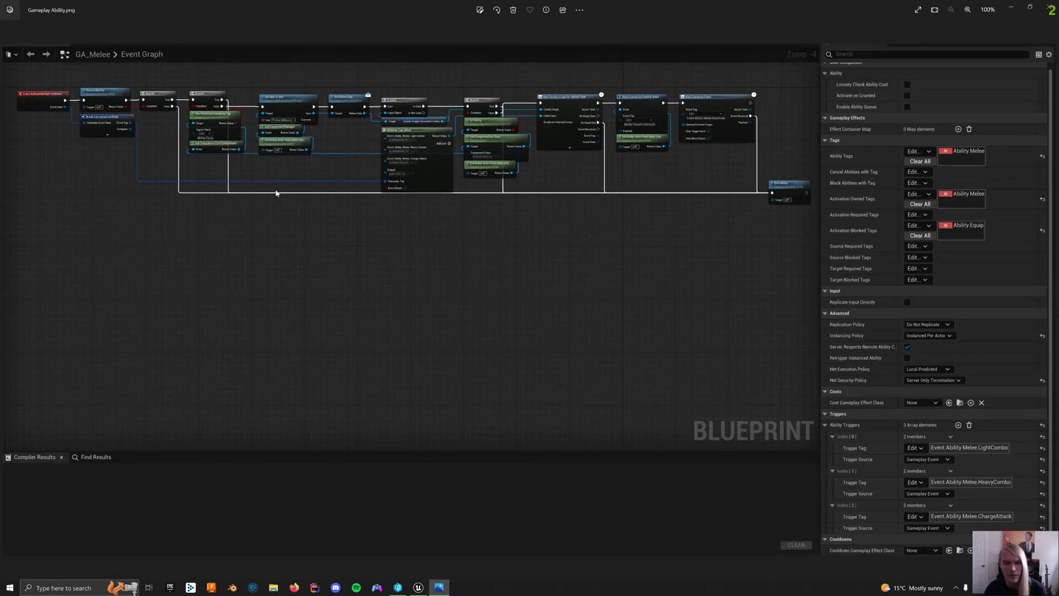
scroll(144, 137, "up", 4)
left_click_drag(229, 173, 392, 274)
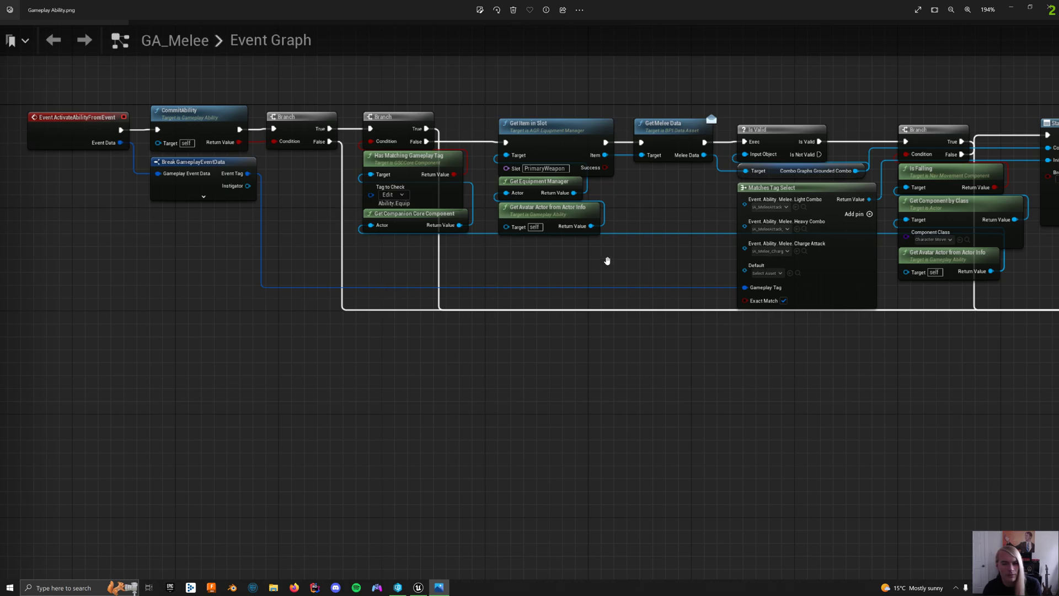
scroll(607, 260, "down", 3)
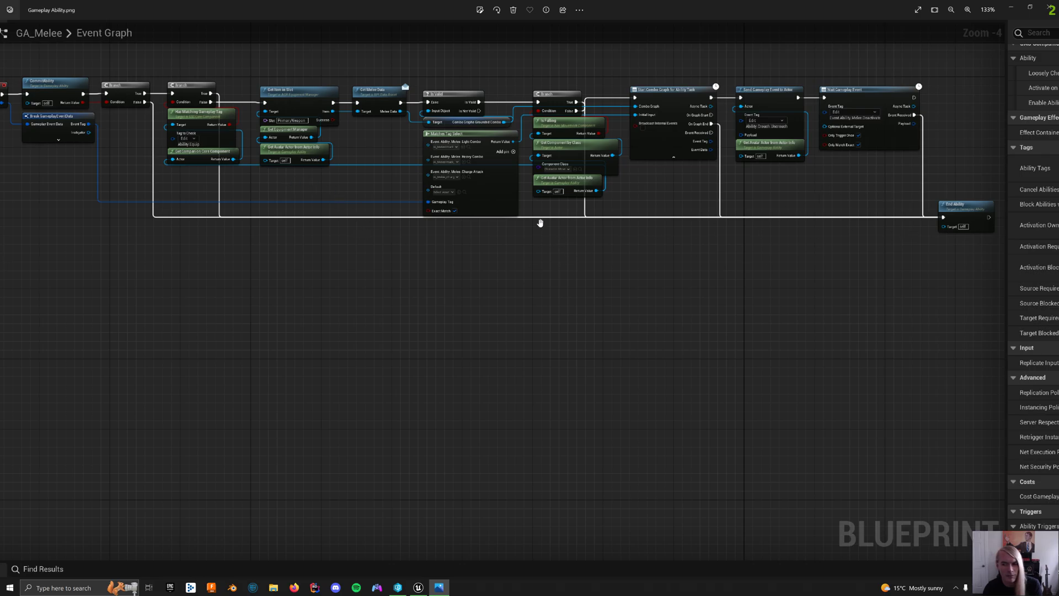
scroll(423, 260, "up", 4)
scroll(479, 339, "up", 2)
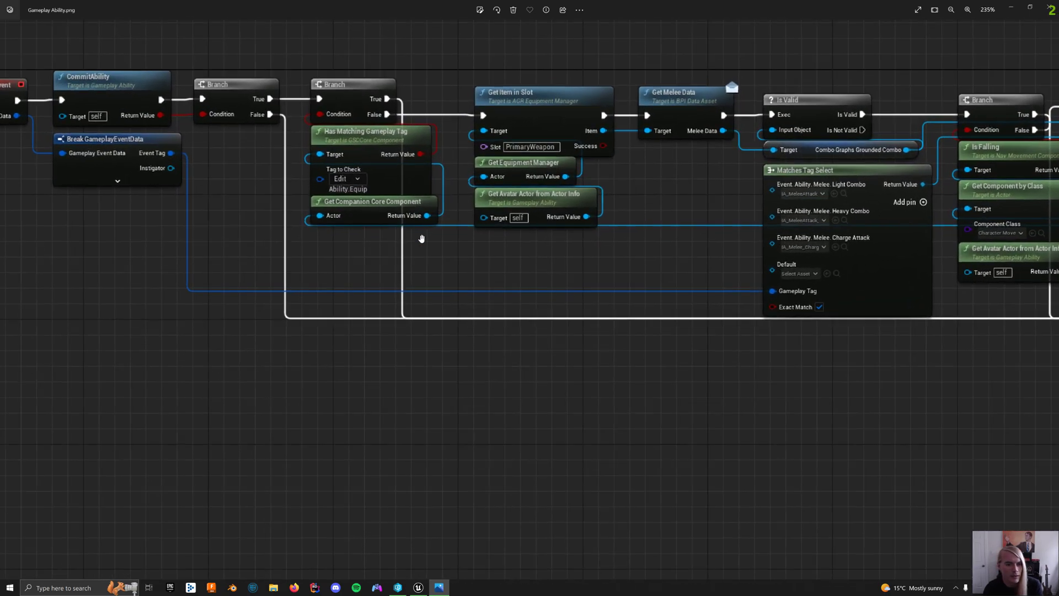
Pan from Matches Tag Select to Start Combo Graph and Send Gameplay Event, zooming out to 177%.
left_click_drag(345, 55, 326, 100)
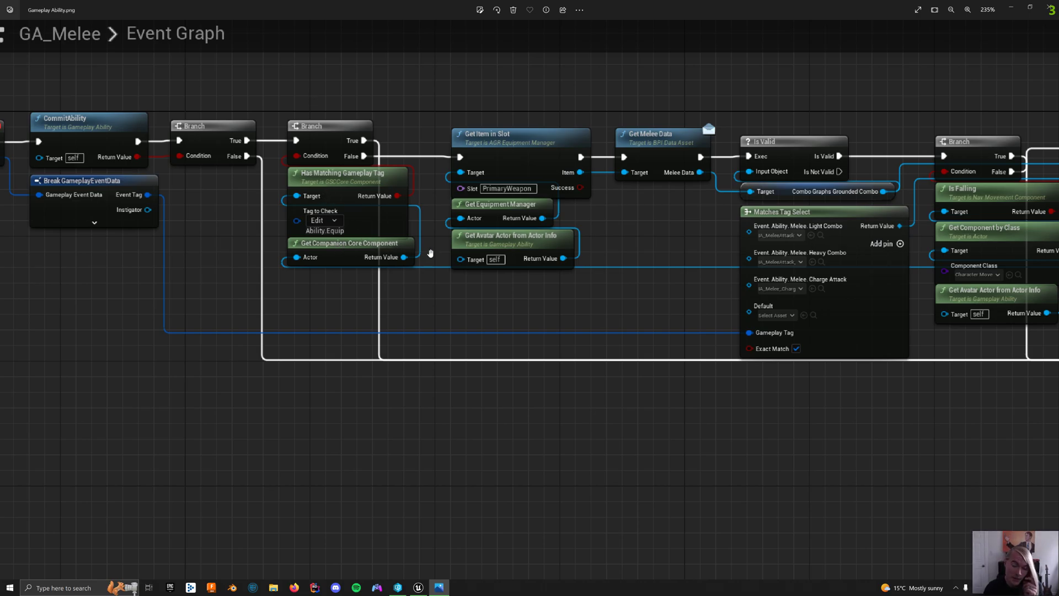
left_click_drag(489, 281, 366, 289)
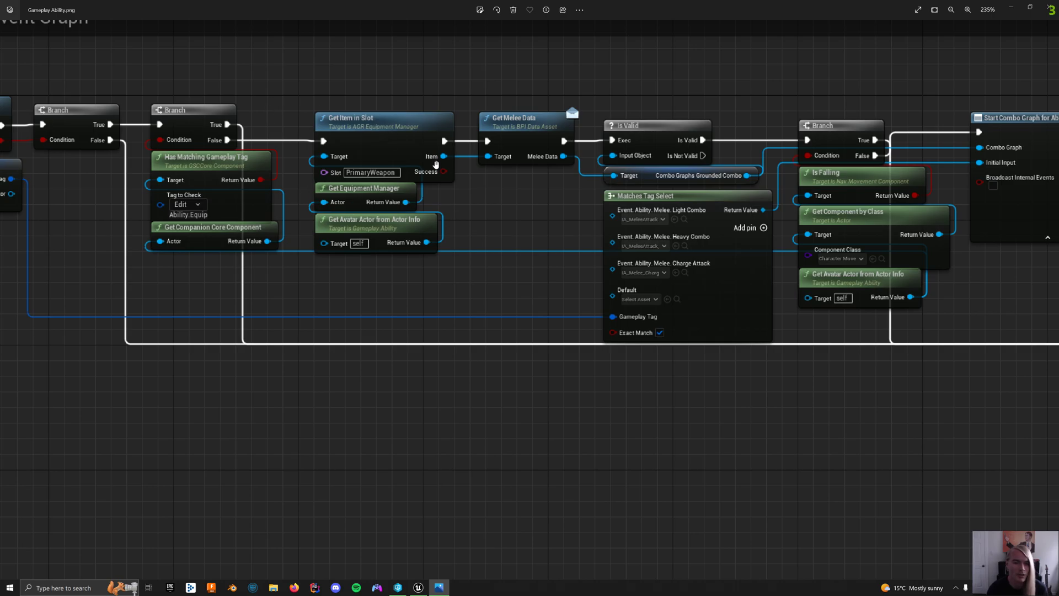
left_click_drag(460, 265, 370, 272)
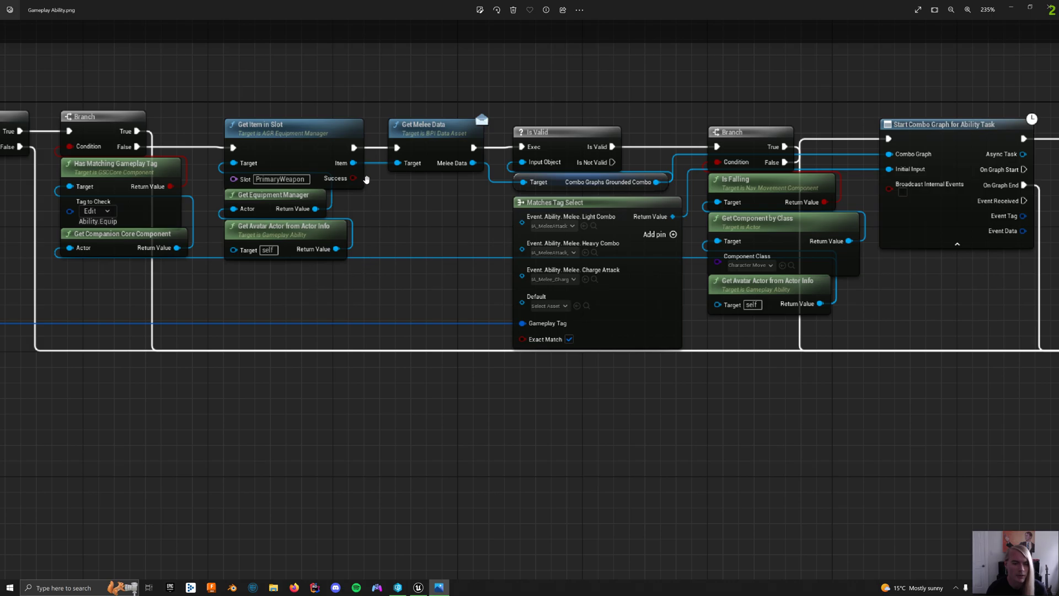
left_click_drag(385, 243, 265, 243)
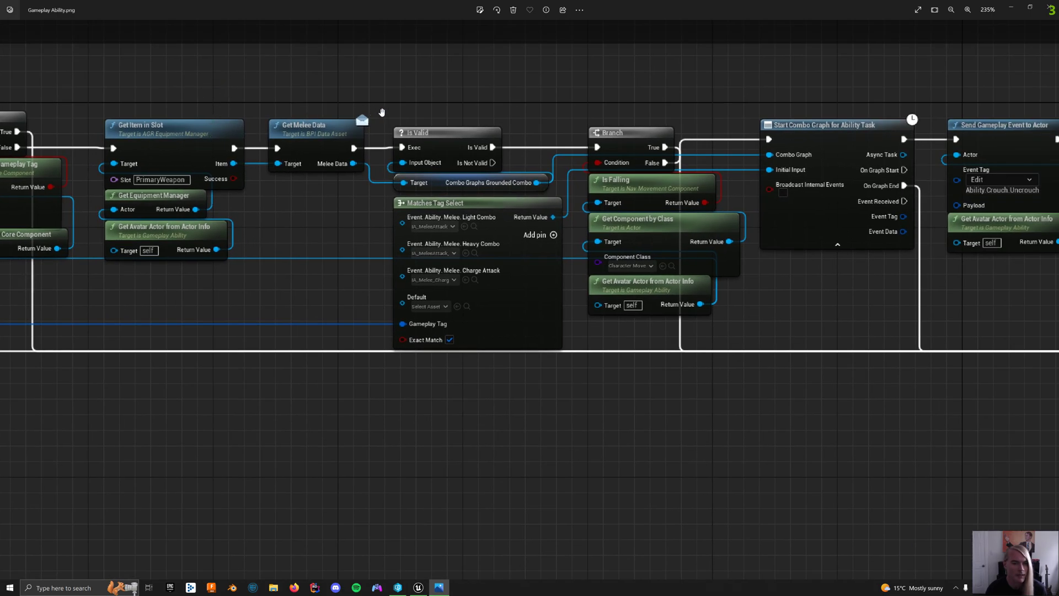
left_click_drag(349, 206, 252, 205)
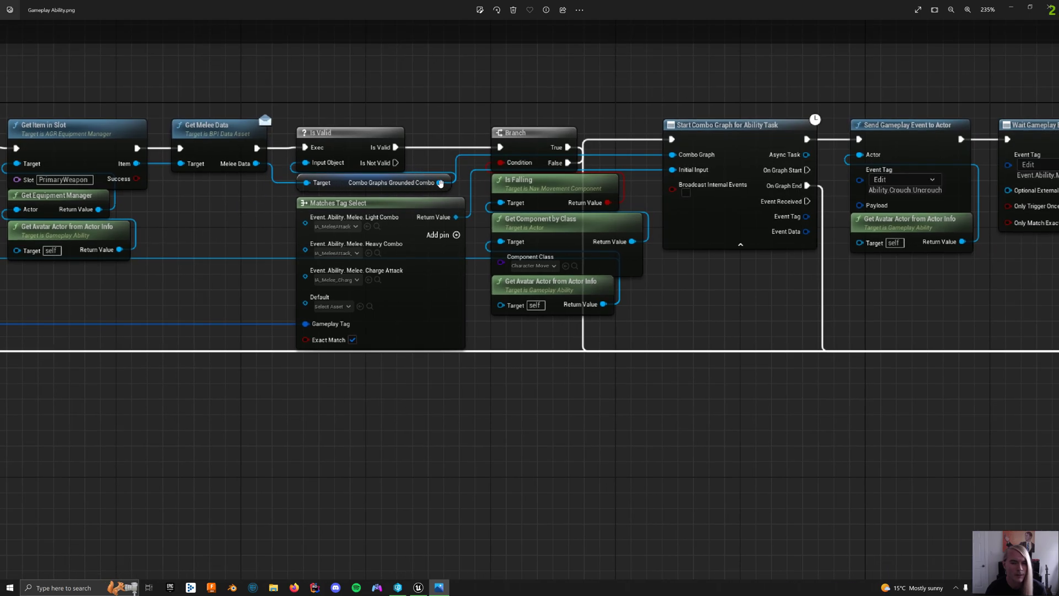
scroll(440, 183, "down", 2)
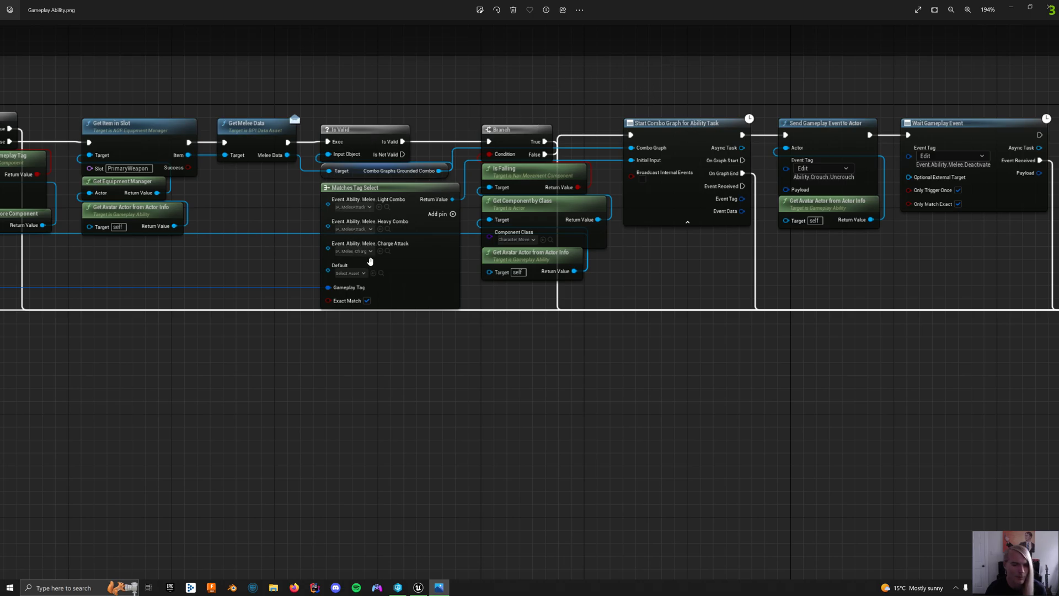
scroll(333, 218, "up", 2)
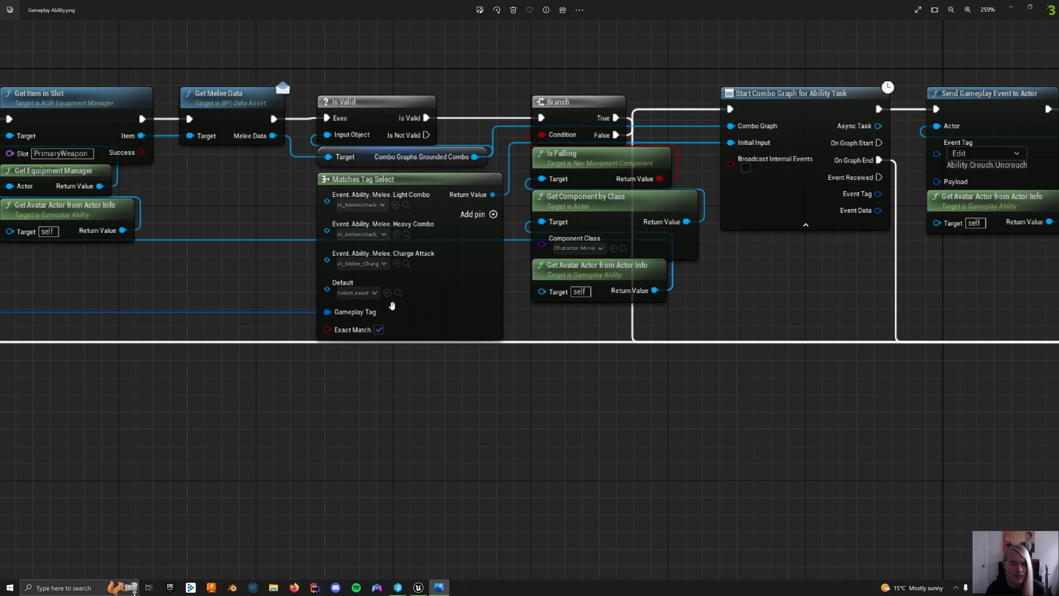
scroll(367, 300, "down", 3)
Follow GA_Melee to its Wait Gameplay Event and End Ability nodes, then back to Is Valid.
scroll(773, 324, "down", 3)
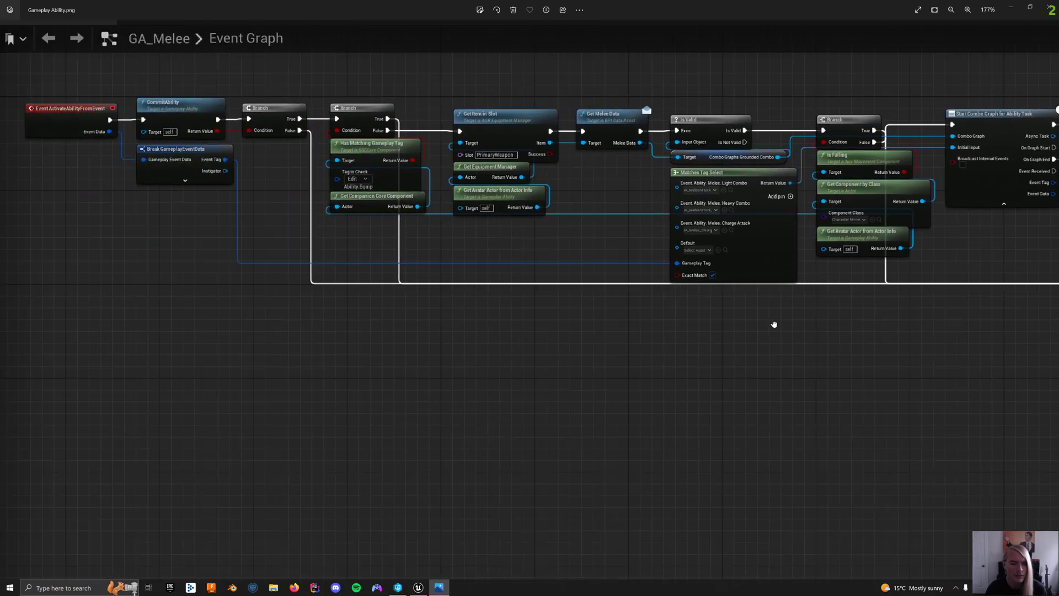
scroll(470, 265, "up", 5)
left_click_drag(629, 205, 365, 253)
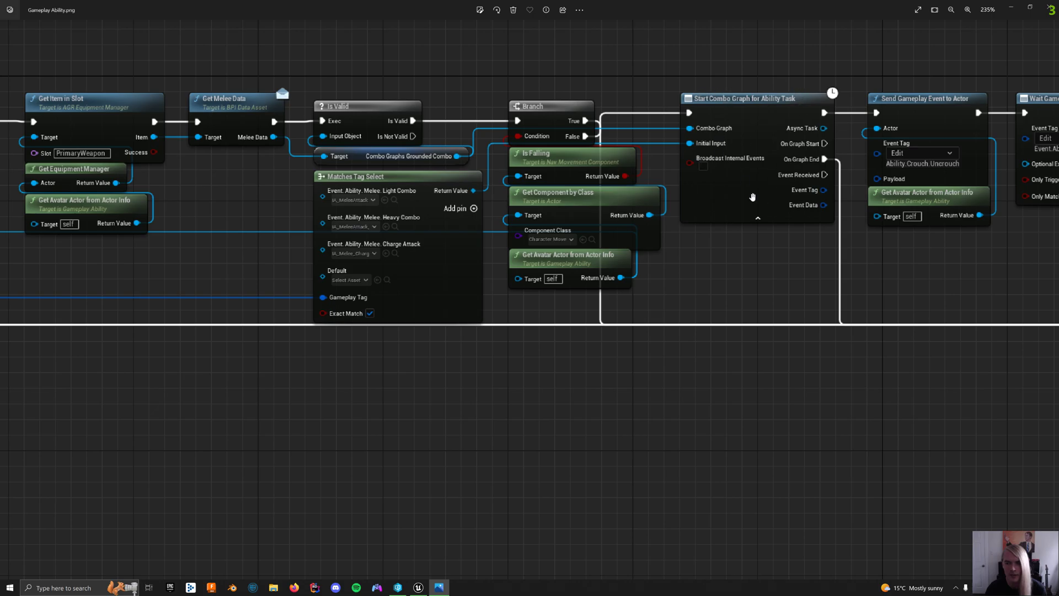
left_click_drag(752, 197, 427, 236)
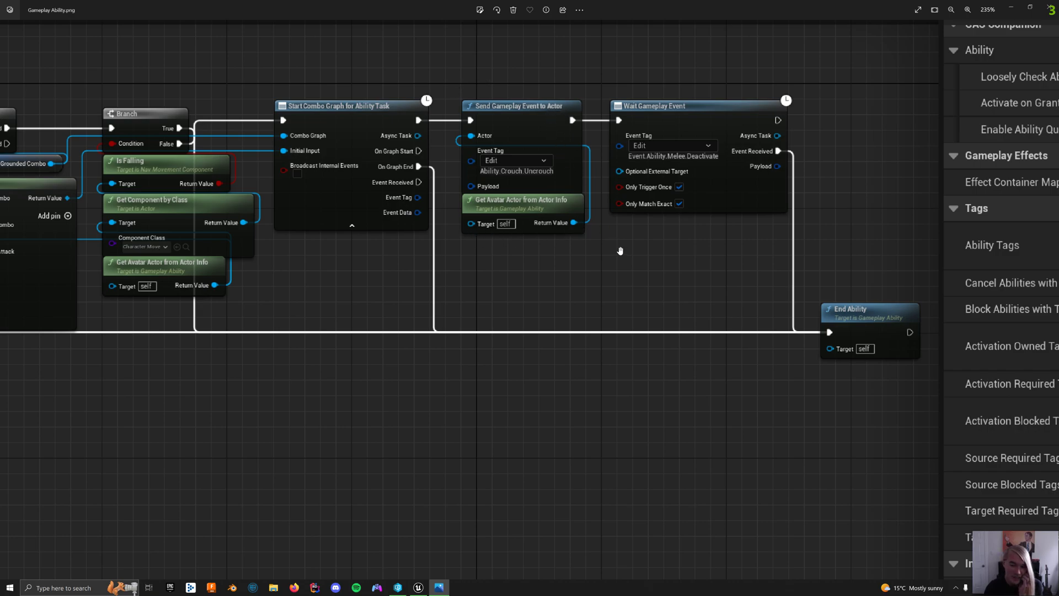
left_click_drag(529, 245, 552, 250)
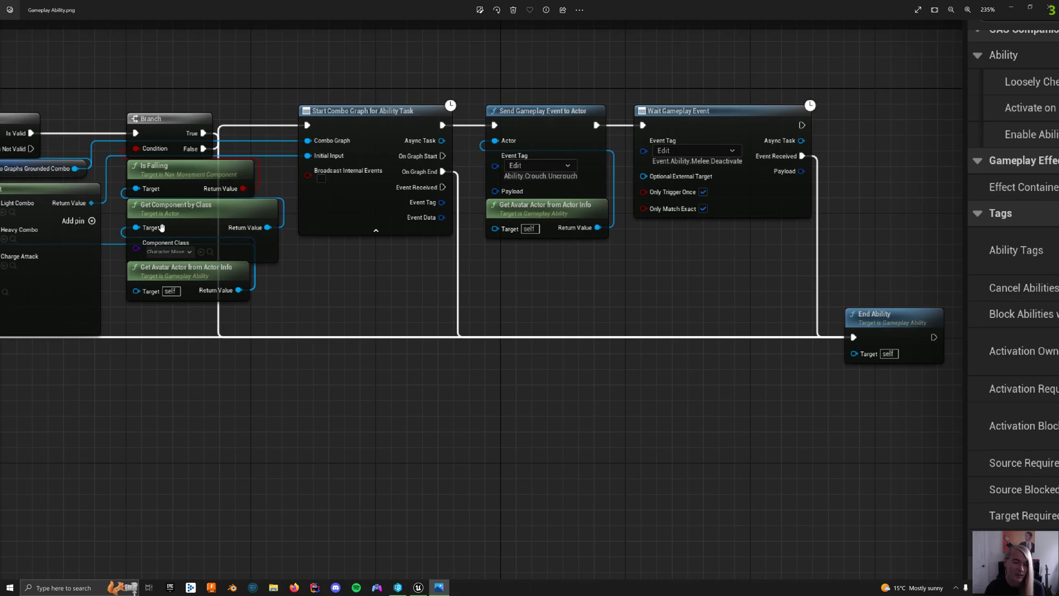
left_click_drag(158, 175, 254, 184)
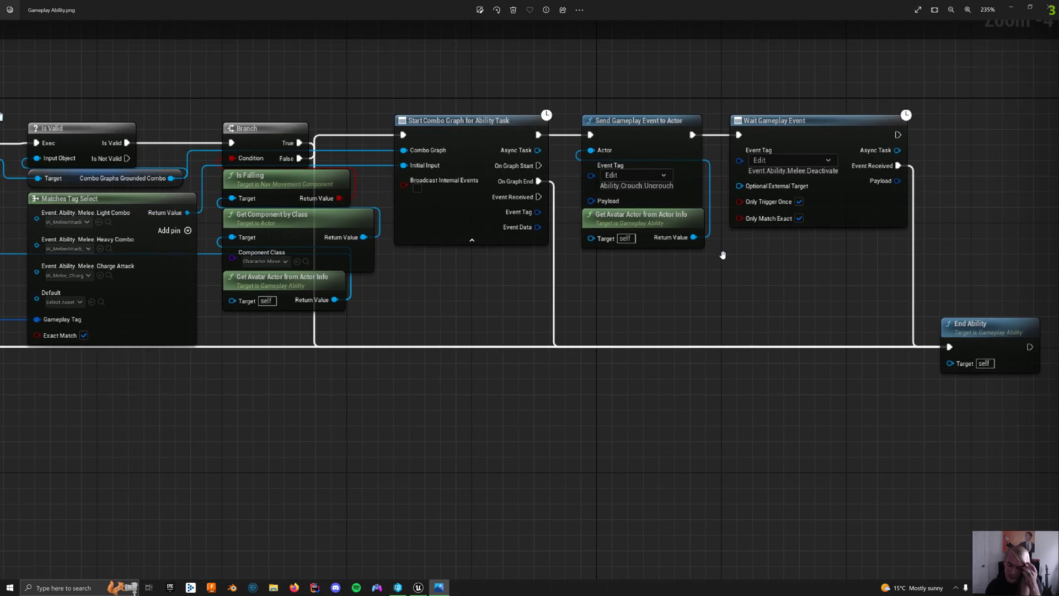
Pan to the ability's Details tag and trigger settings and zoom out to 100%.
left_click_drag(675, 270, 586, 274)
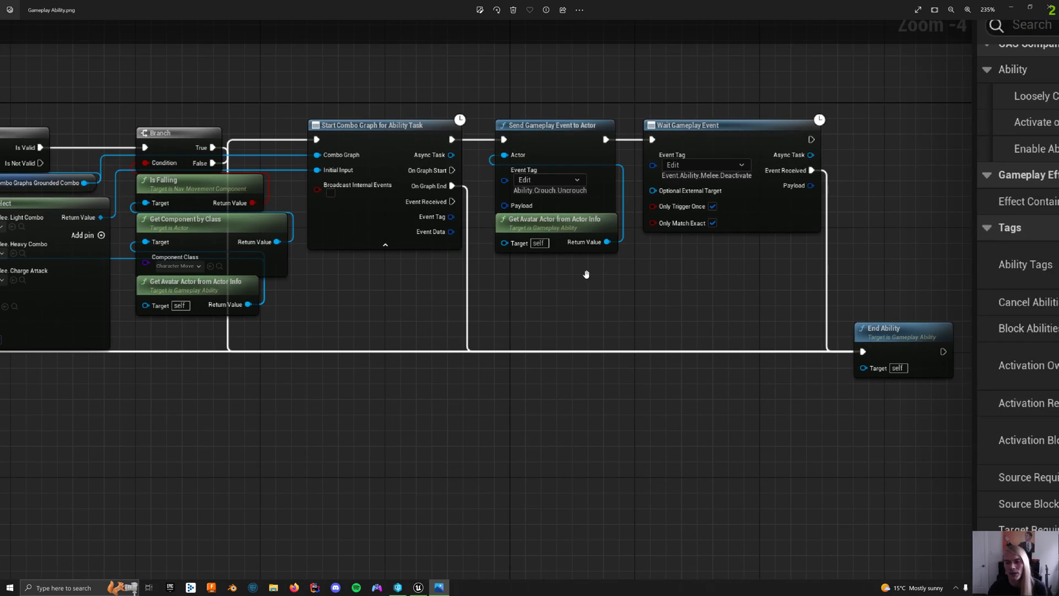
left_click_drag(650, 284, 499, 275)
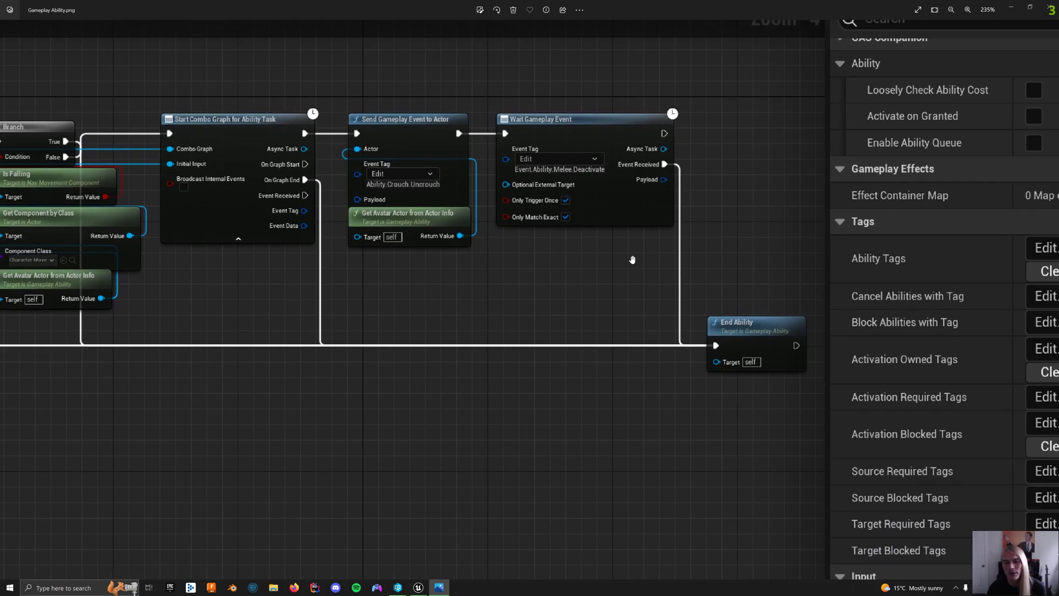
left_click_drag(613, 299, 523, 296)
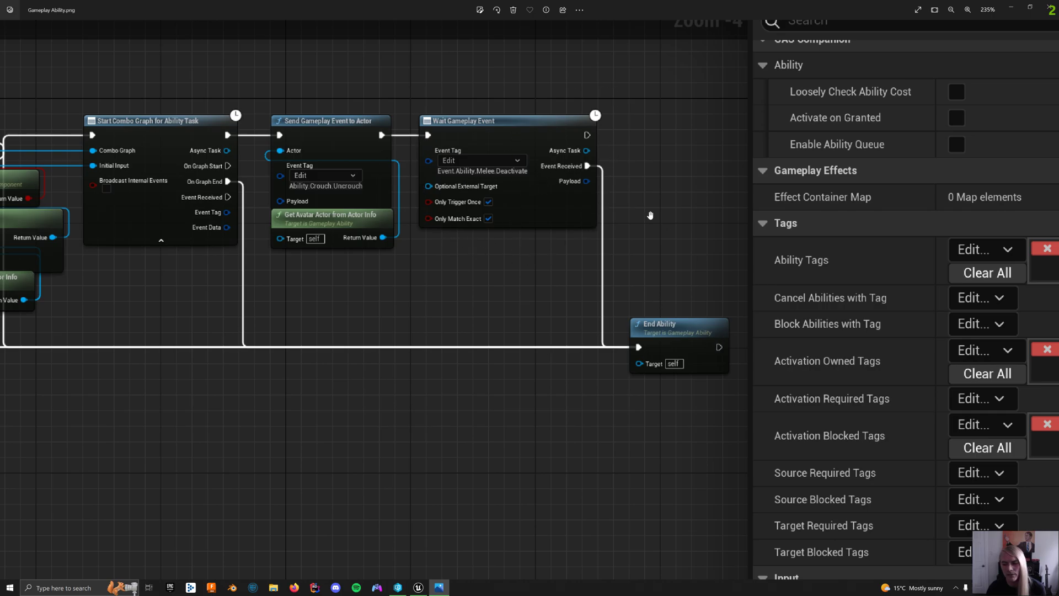
scroll(642, 297, "down", 6)
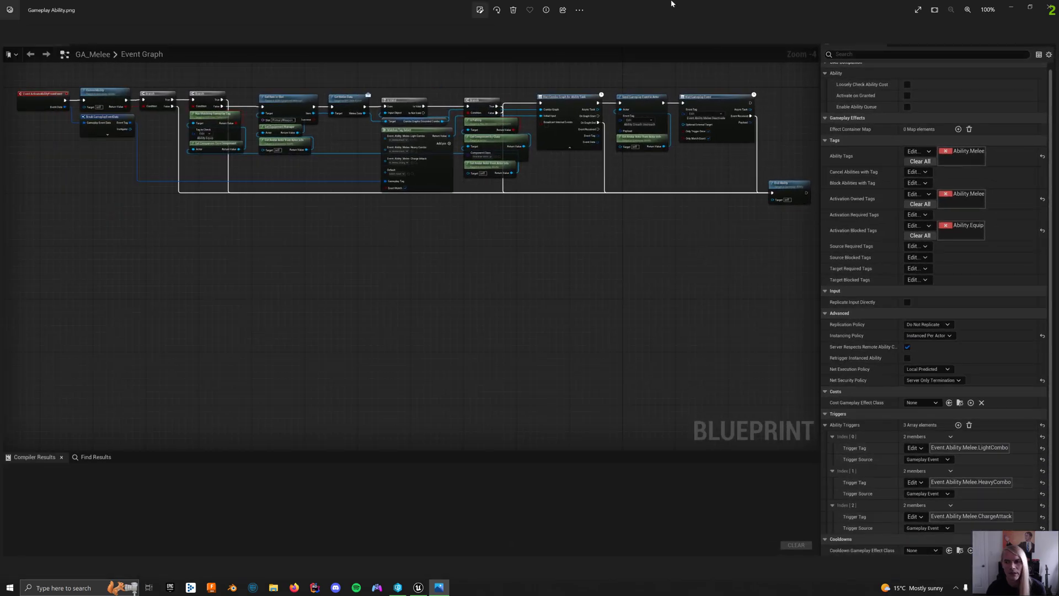
Return to Katana_GroundedCombo and frame its Entry, light, heavy and charge attack nodes.
left_click(1049, 7)
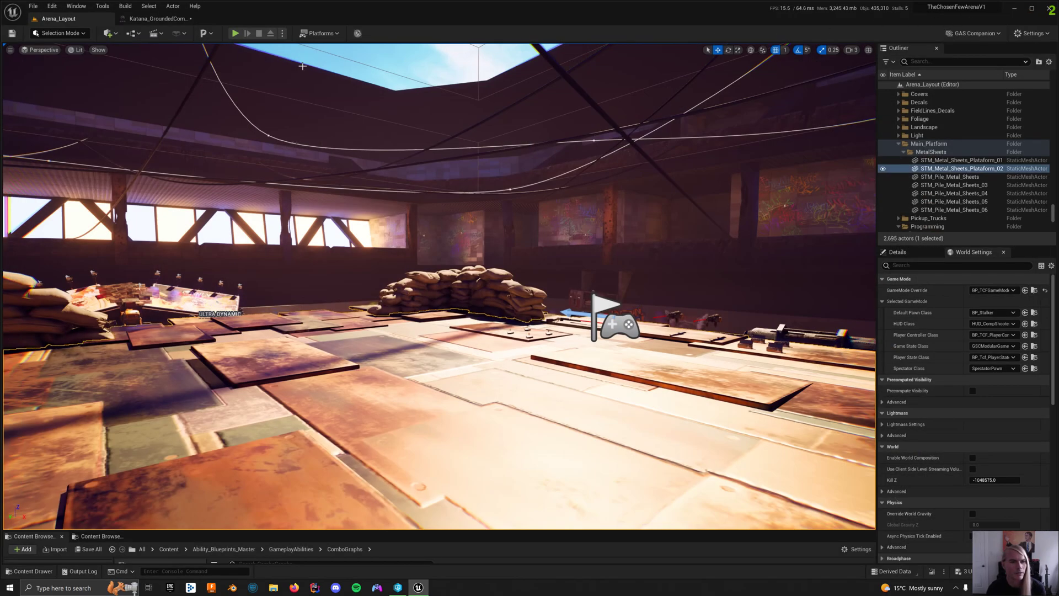
left_click(157, 18)
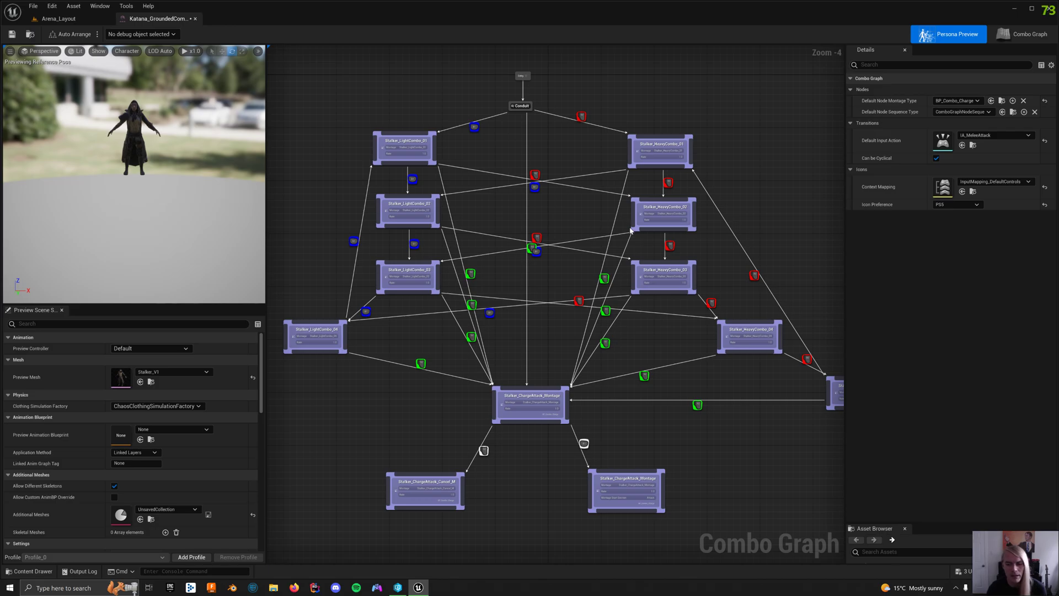
scroll(596, 227, "down", 1)
scroll(596, 229, "up", 2)
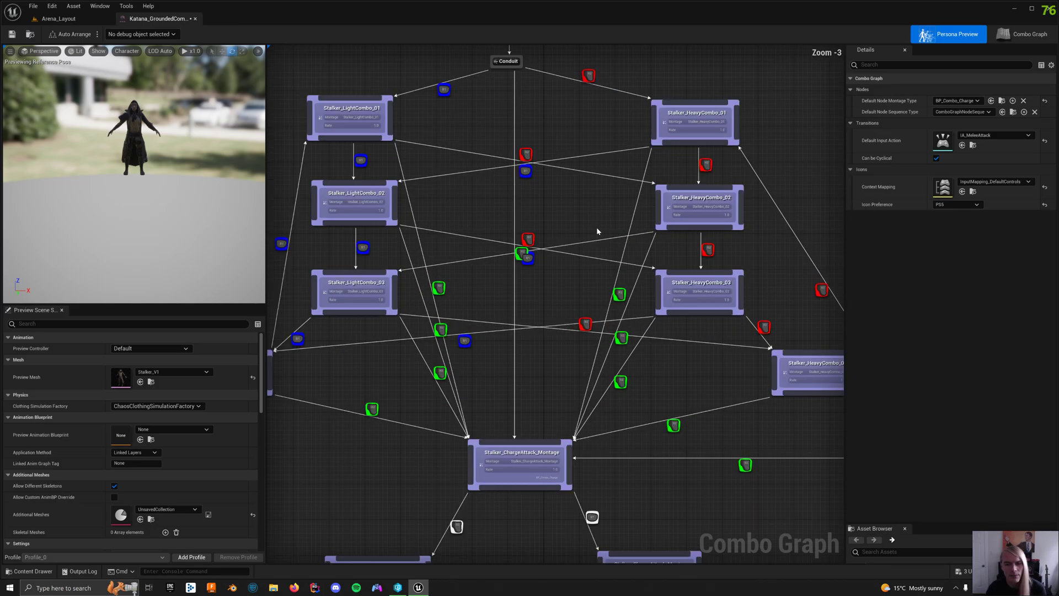
right_click_drag(550, 127, 559, 202)
scroll(507, 139, "down", 2)
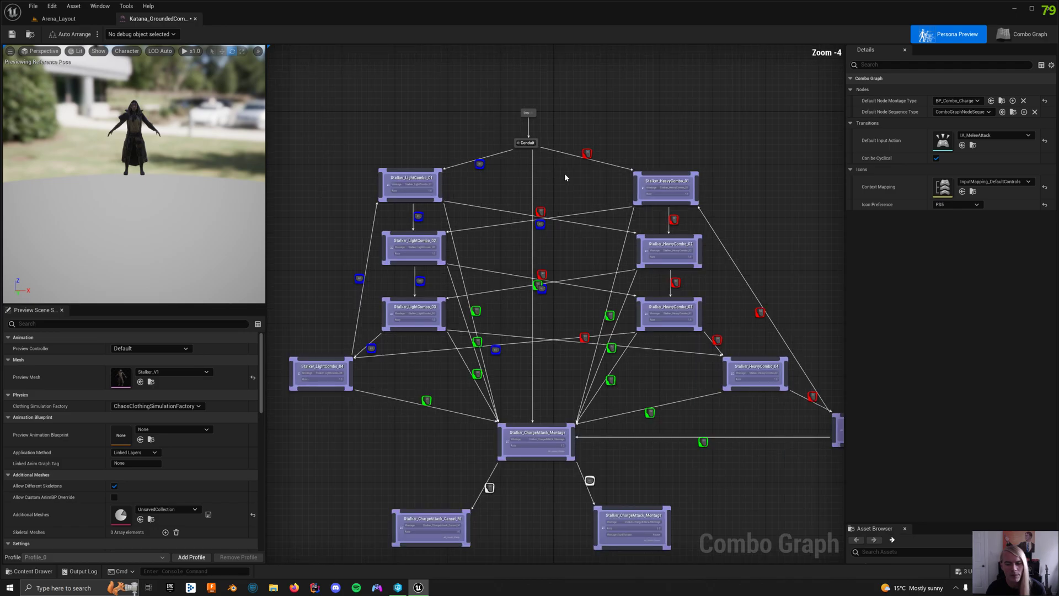
scroll(545, 193, "up", 1)
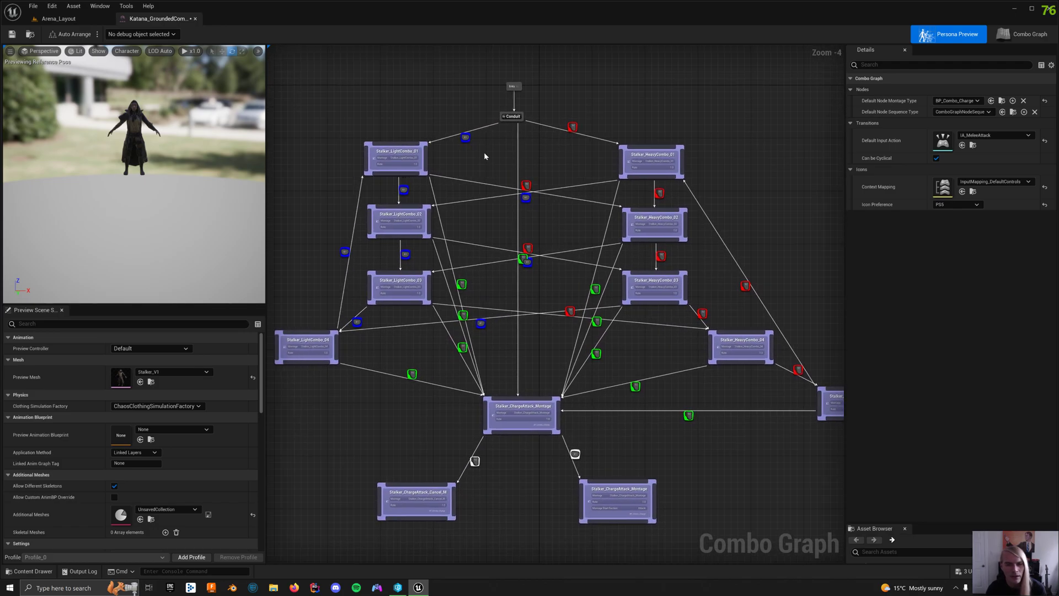
left_click(466, 136)
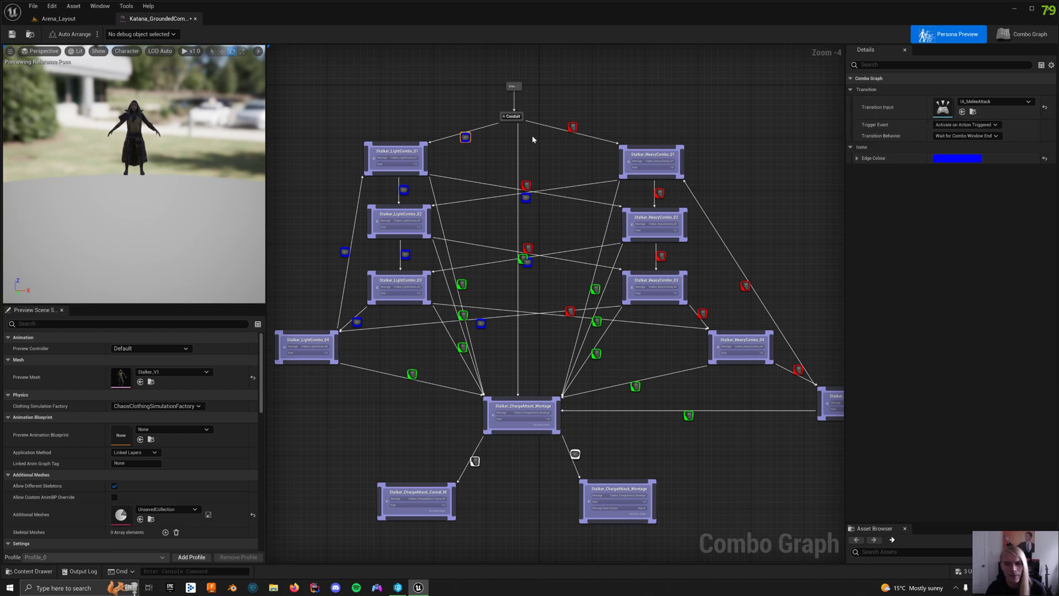
left_click(573, 126)
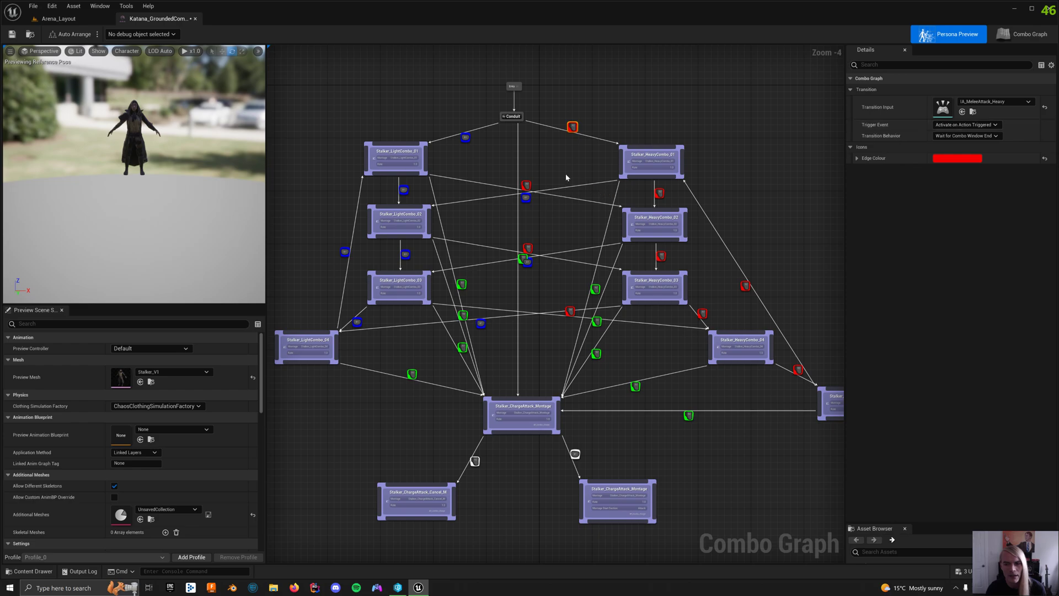
left_click(521, 259)
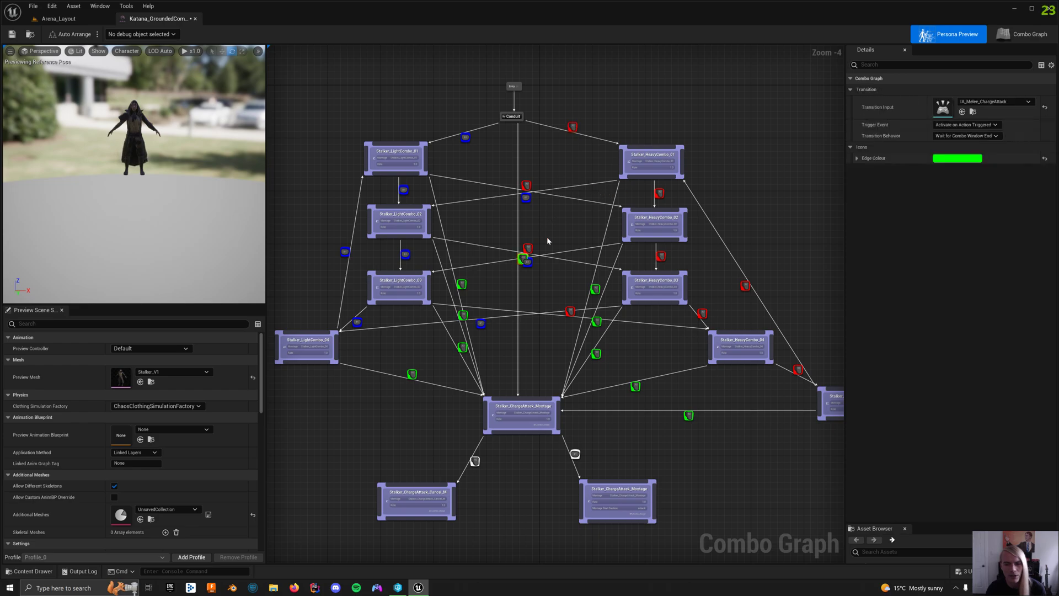
left_click(576, 222)
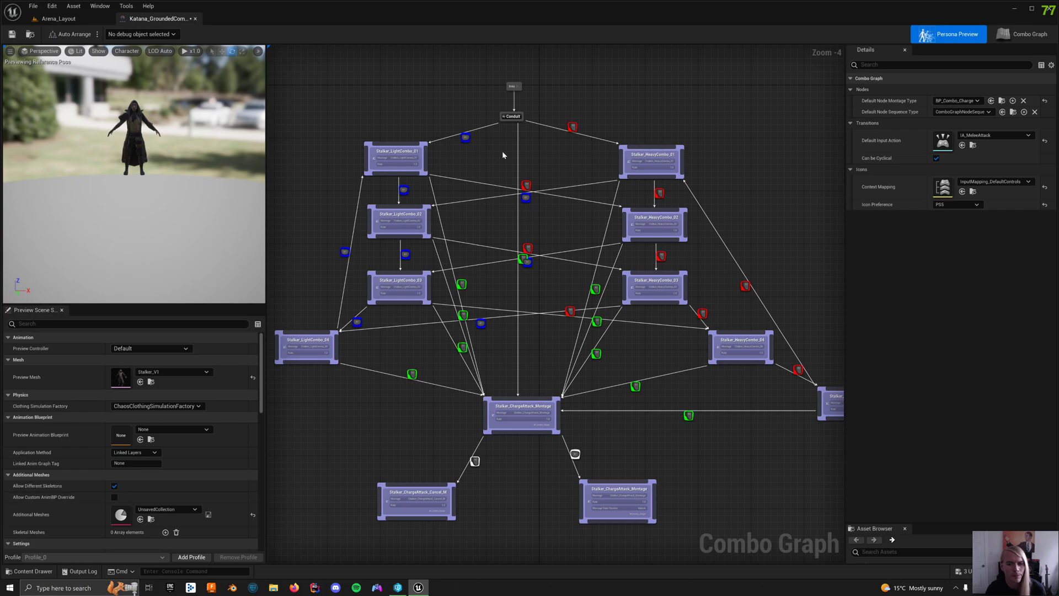
scroll(508, 134, "up", 1)
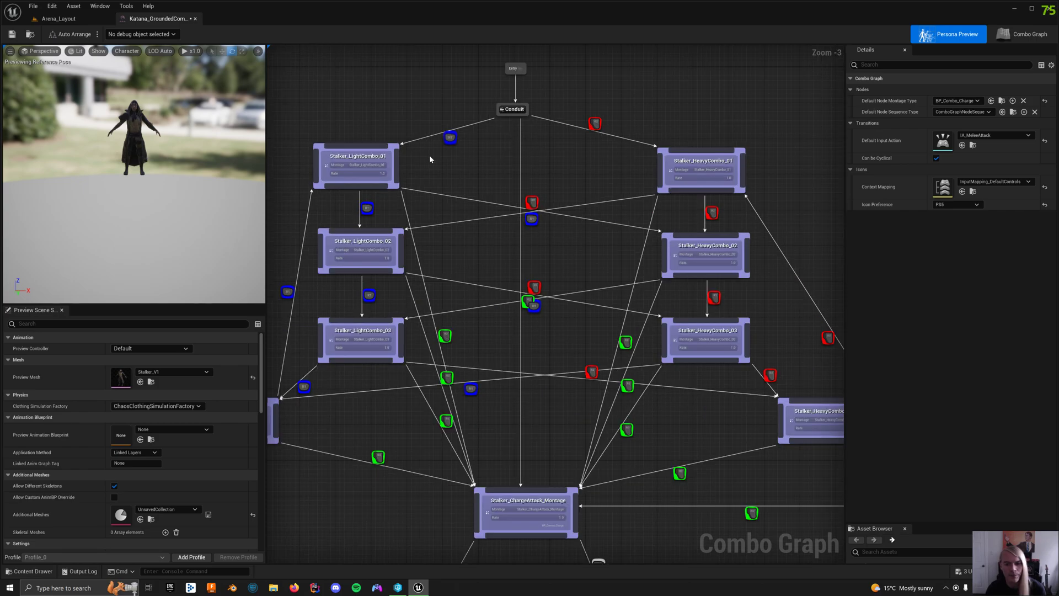
left_click(684, 248)
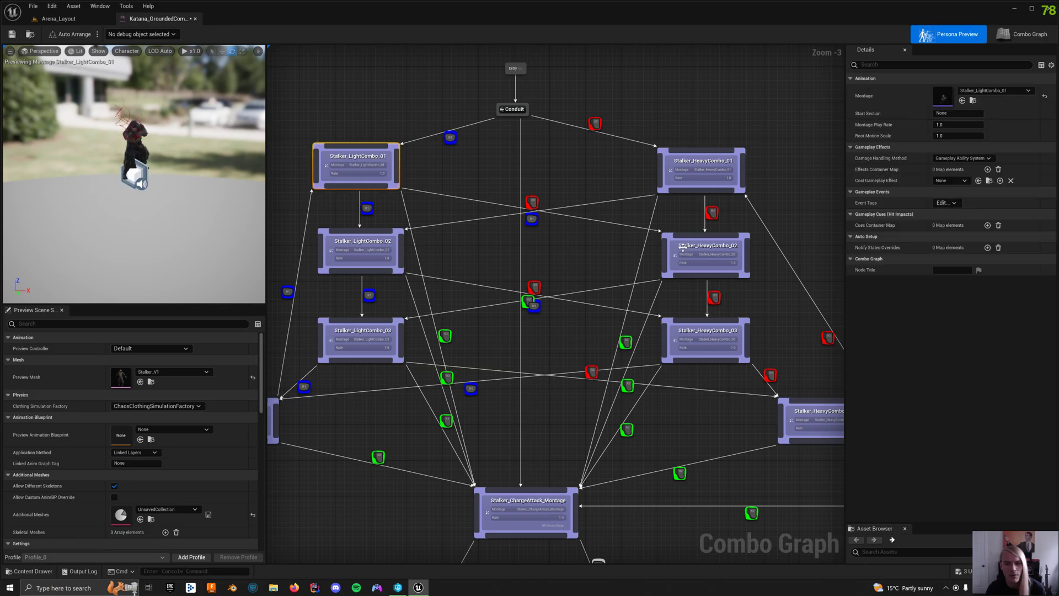
left_click(525, 262)
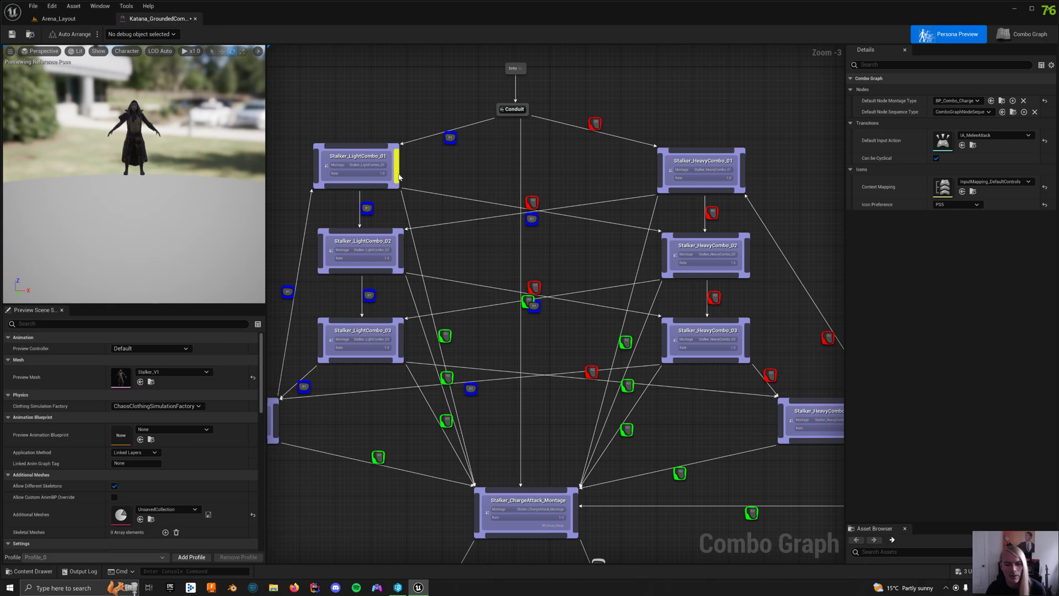
right_click_drag(674, 318, 456, 197)
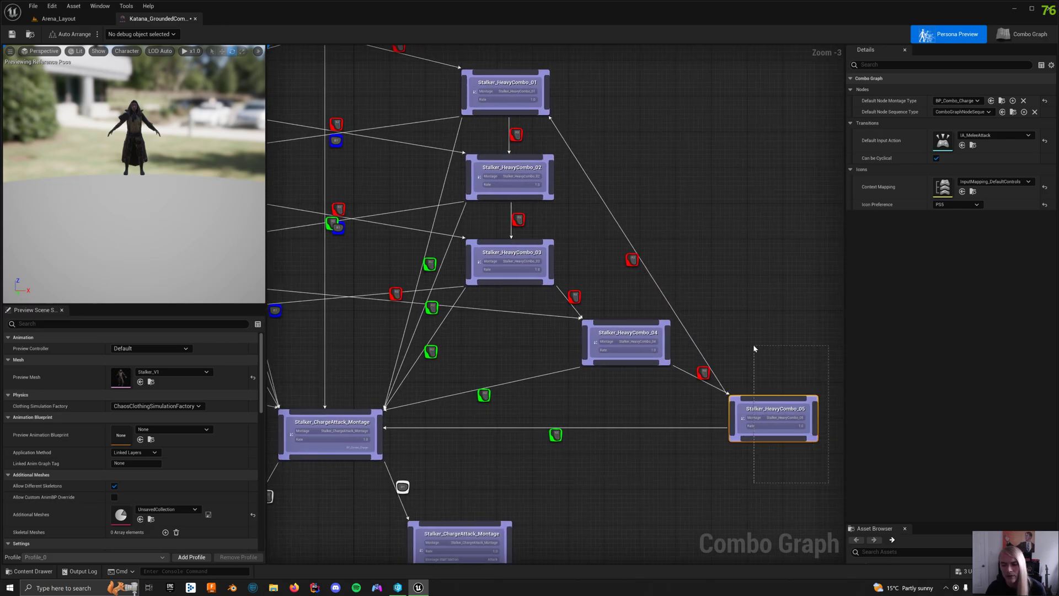
scroll(685, 456, "down", 1)
right_click_drag(686, 456, 1042, 507)
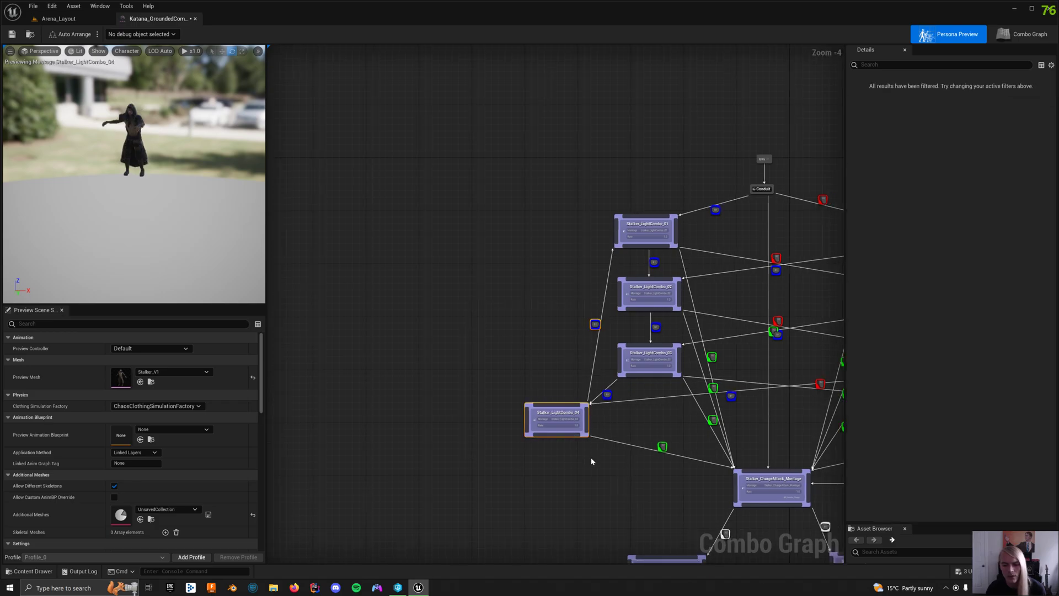
right_click_drag(591, 456, 464, 393)
right_click_drag(607, 368, 542, 300)
scroll(495, 341, "up", 1)
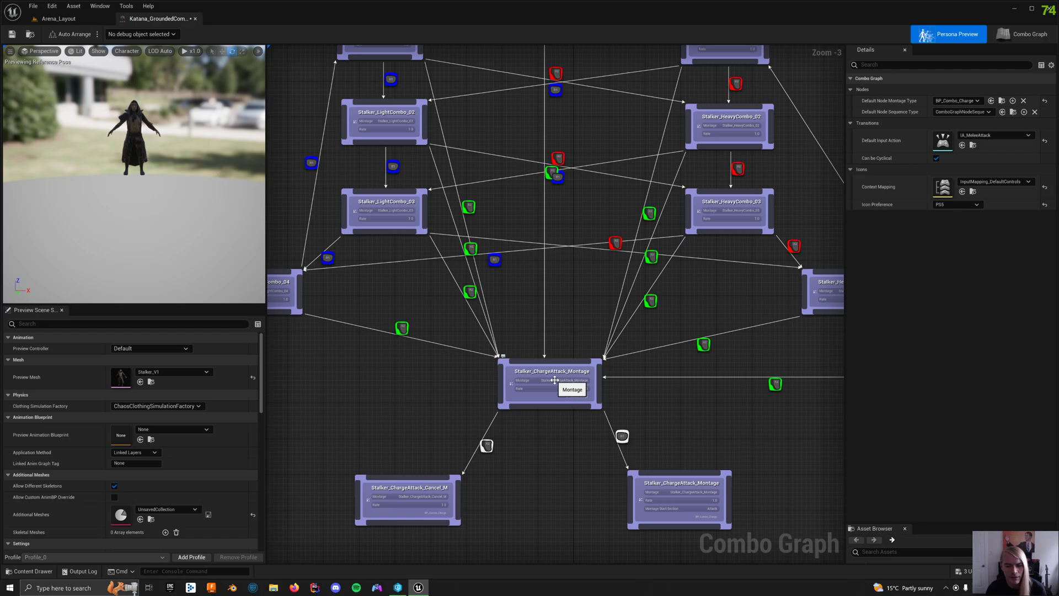
left_click(419, 496)
left_click(585, 480)
key("Home")
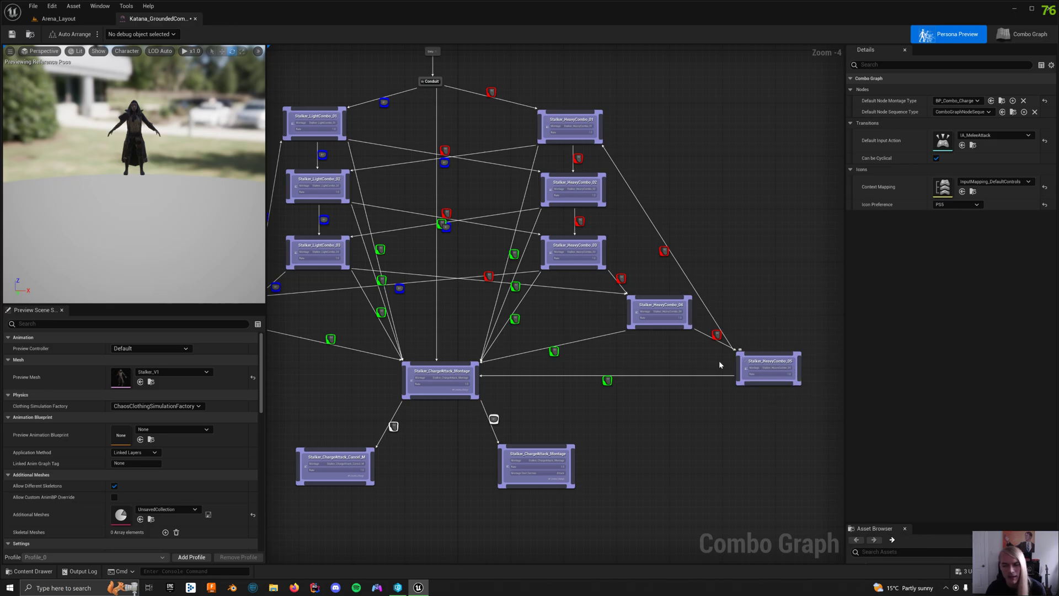
left_click(586, 125)
left_click(575, 187)
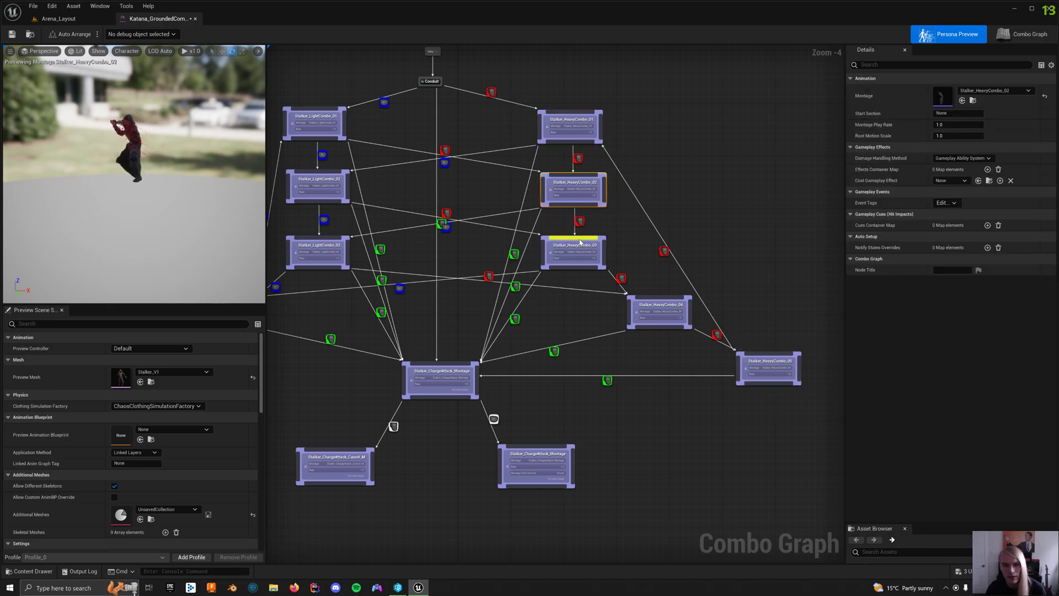
left_click(575, 249)
left_click(653, 312)
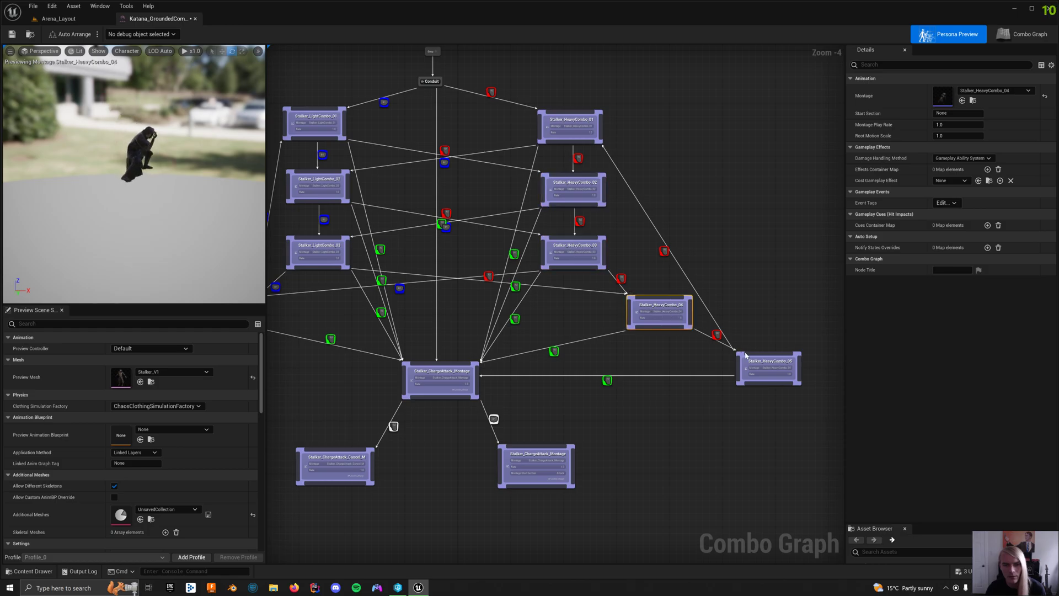
left_click(764, 367)
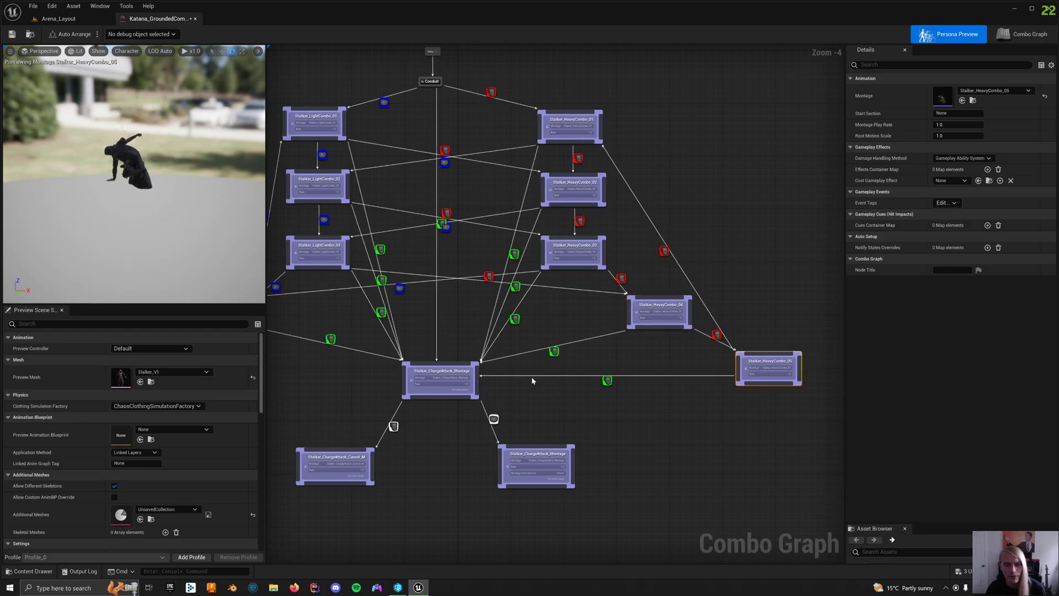
left_click(466, 376)
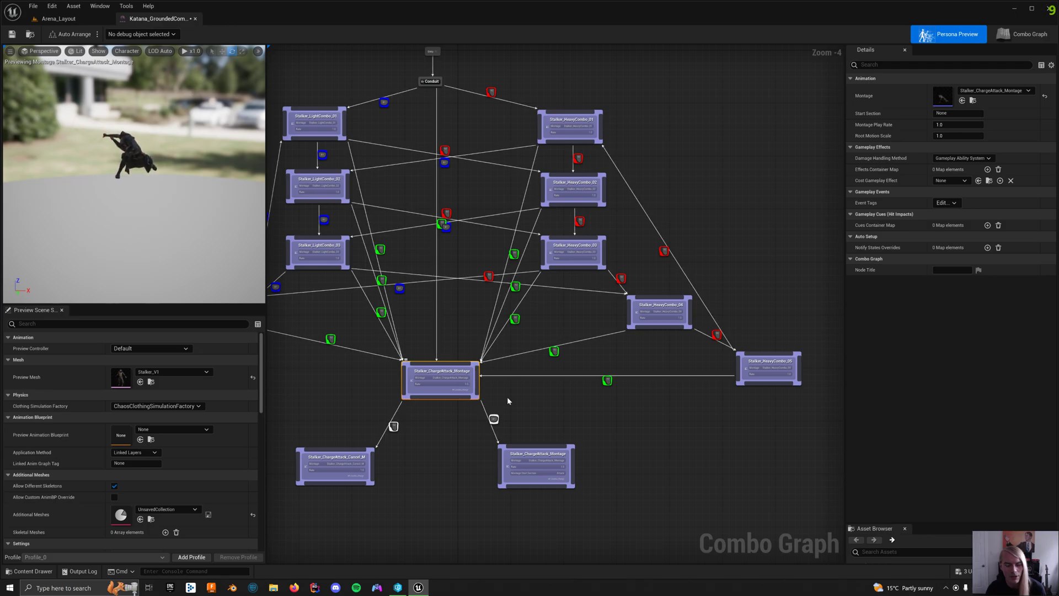
left_click(571, 413)
right_click_drag(598, 393, 706, 385)
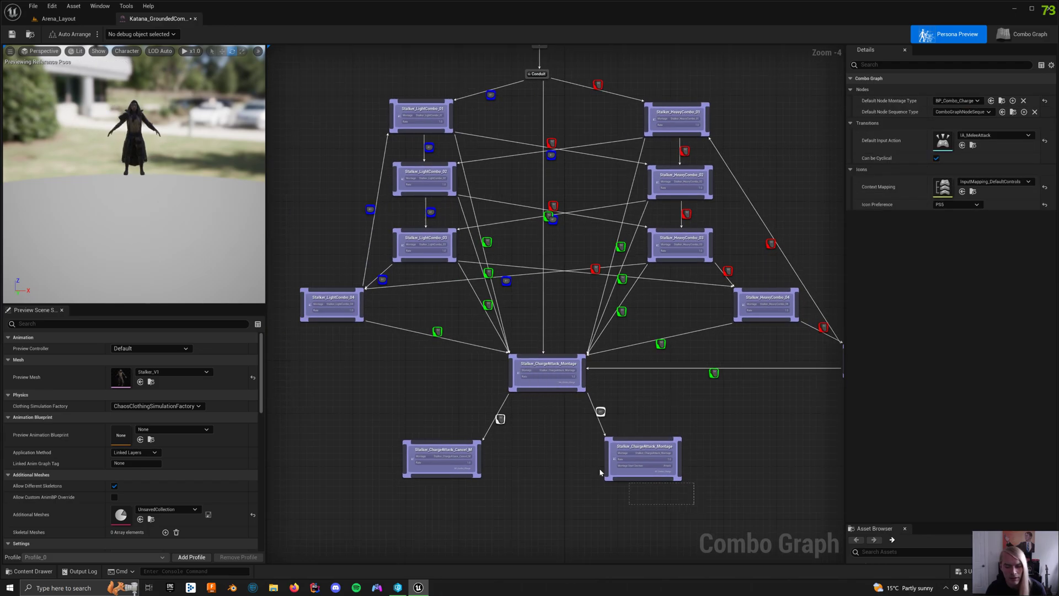
left_click(639, 461)
left_click(469, 466)
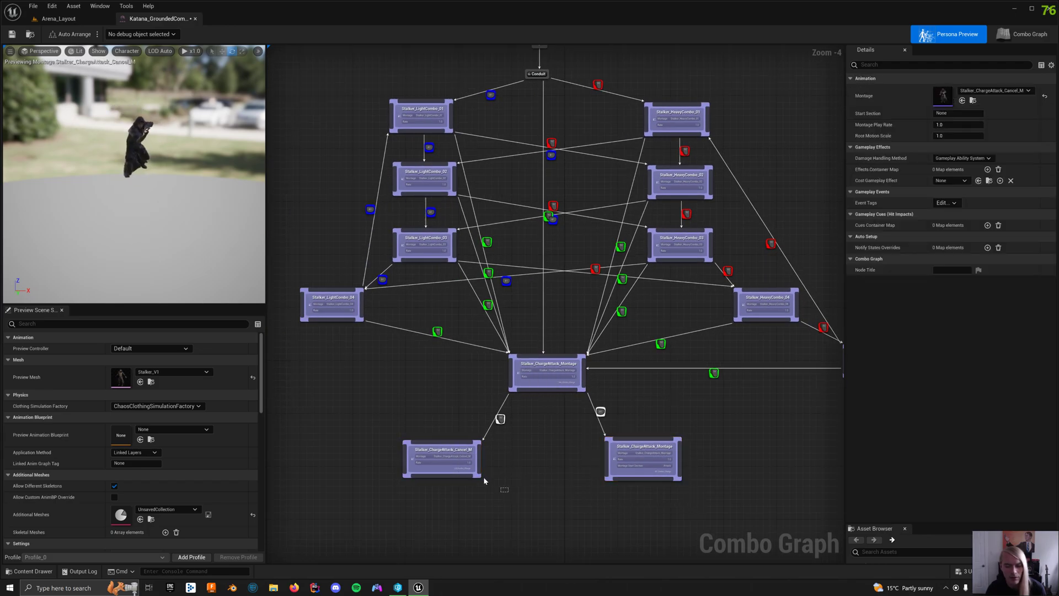
left_click(571, 510)
left_click(623, 445)
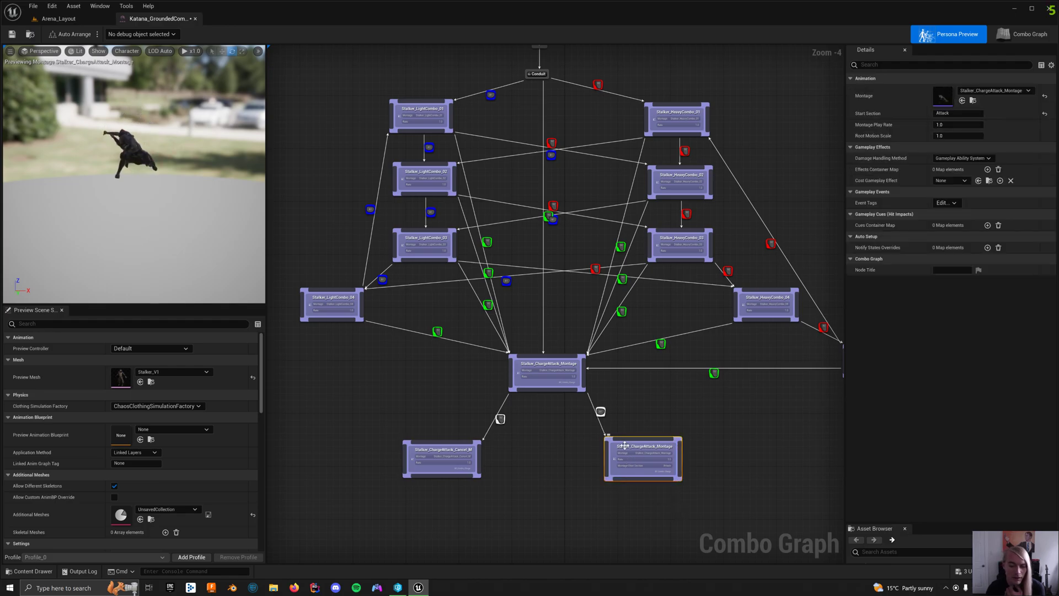
left_click(545, 435)
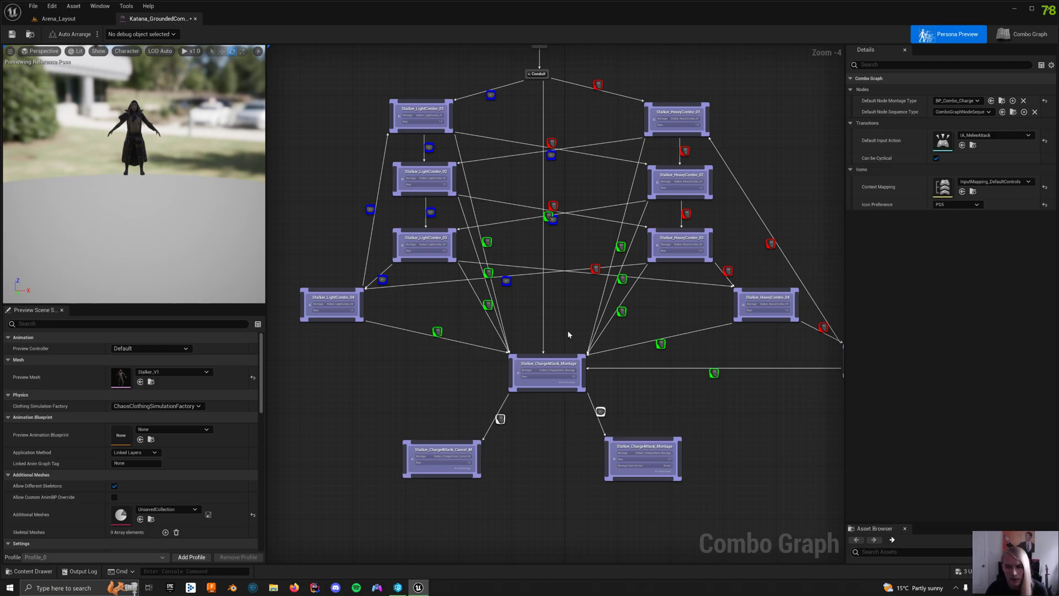
Zoom in on the ChargeAttack node, then zoom back out to the upper combo nodes.
scroll(567, 327, "up", 2)
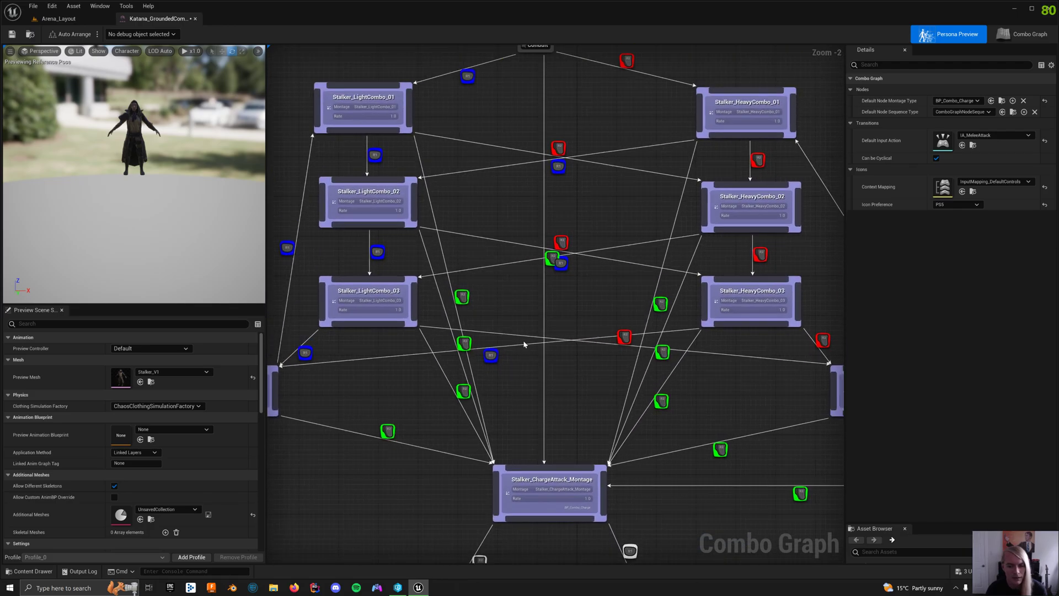
right_click_drag(524, 345, 527, 149)
scroll(531, 301, "up", 2)
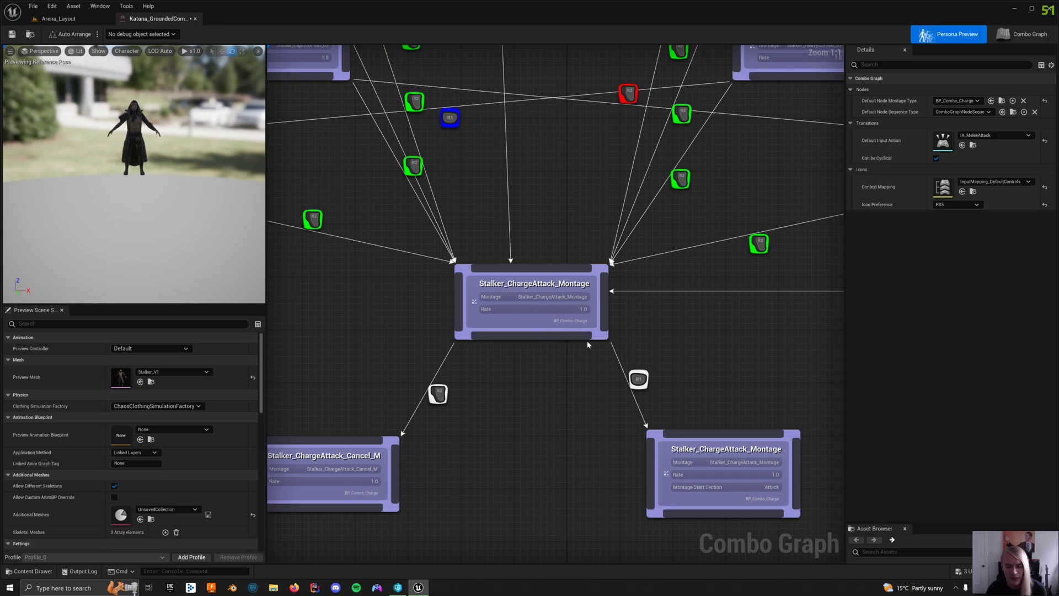
scroll(558, 312, "down", 3)
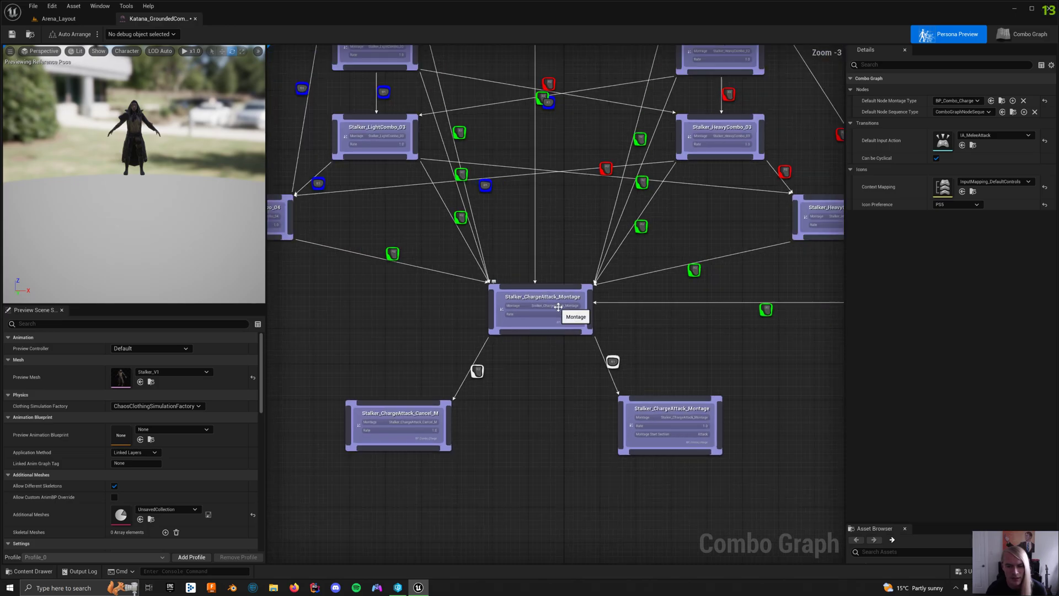
right_click_drag(553, 256, 478, 354)
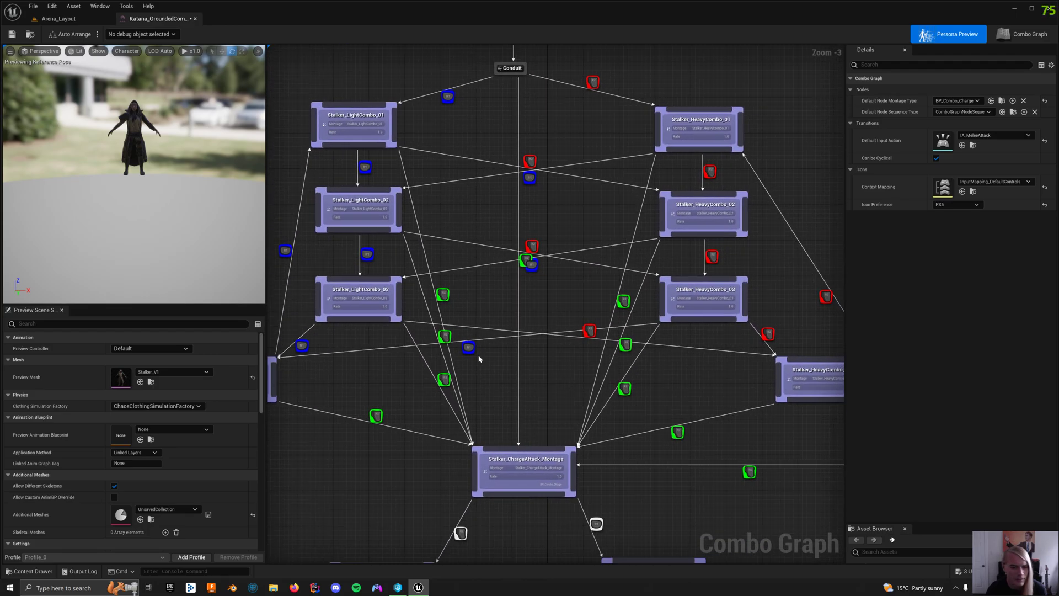
Select the Conduit-to-Stalker_LightCombo_01 transition to view its IA_MeleeAttack and combo window settings.
left_click(364, 167)
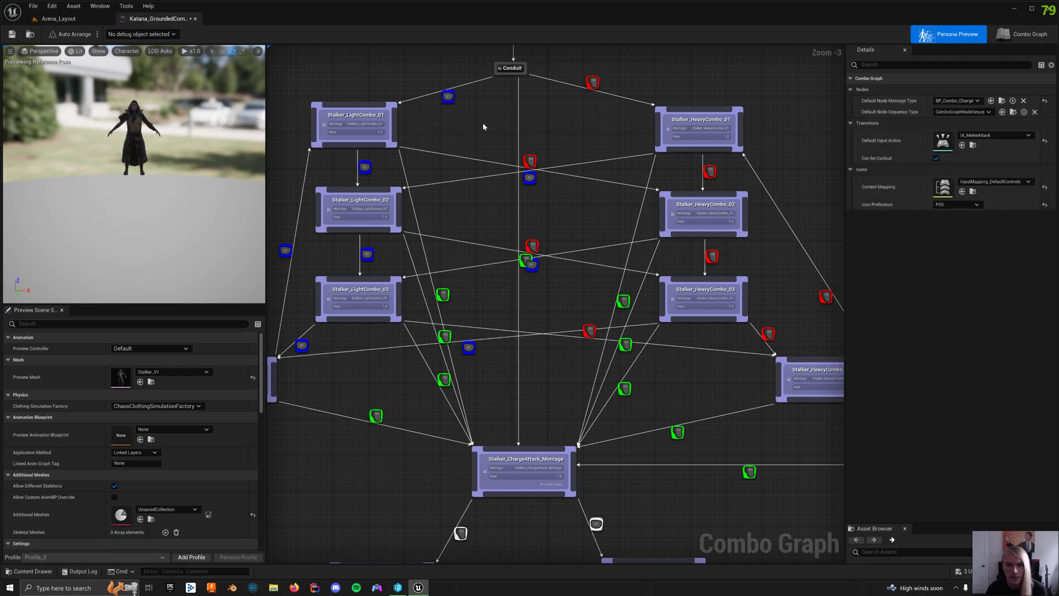
right_click_drag(473, 152, 471, 220)
left_click(446, 165)
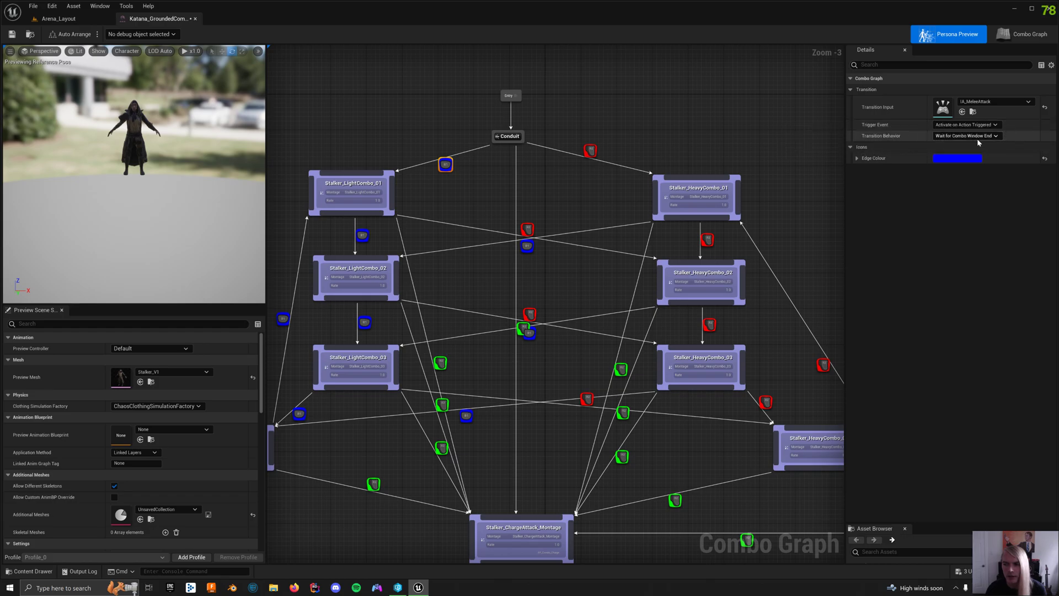
left_click(412, 223)
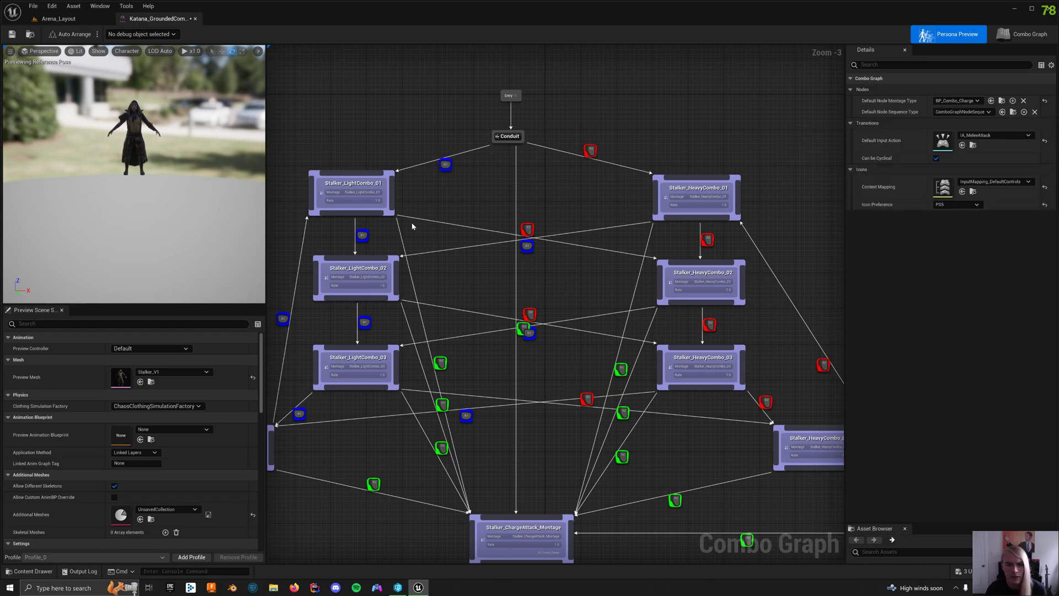
left_click(361, 236)
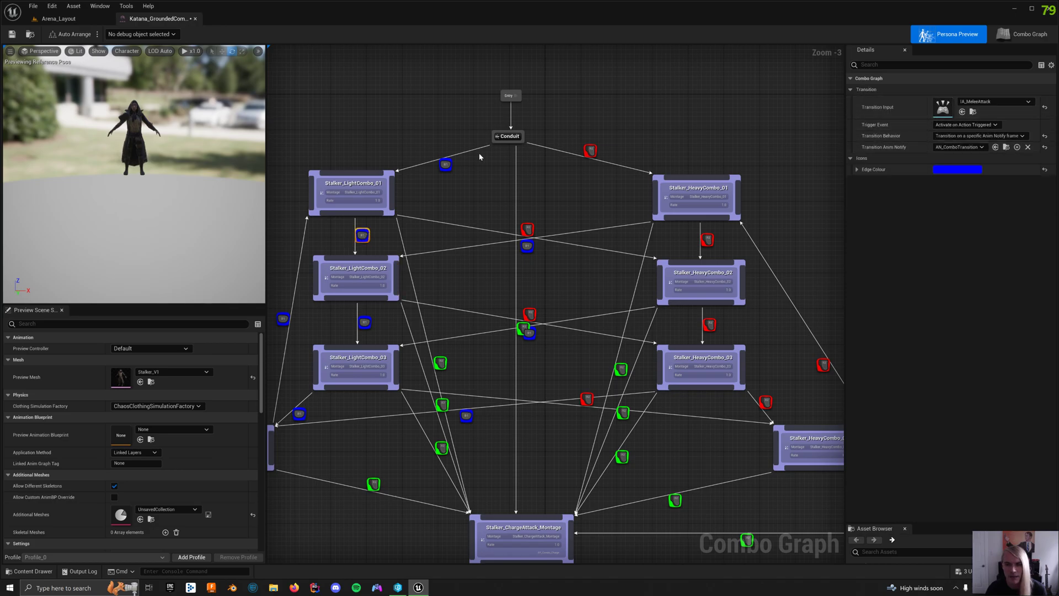
left_click(446, 165)
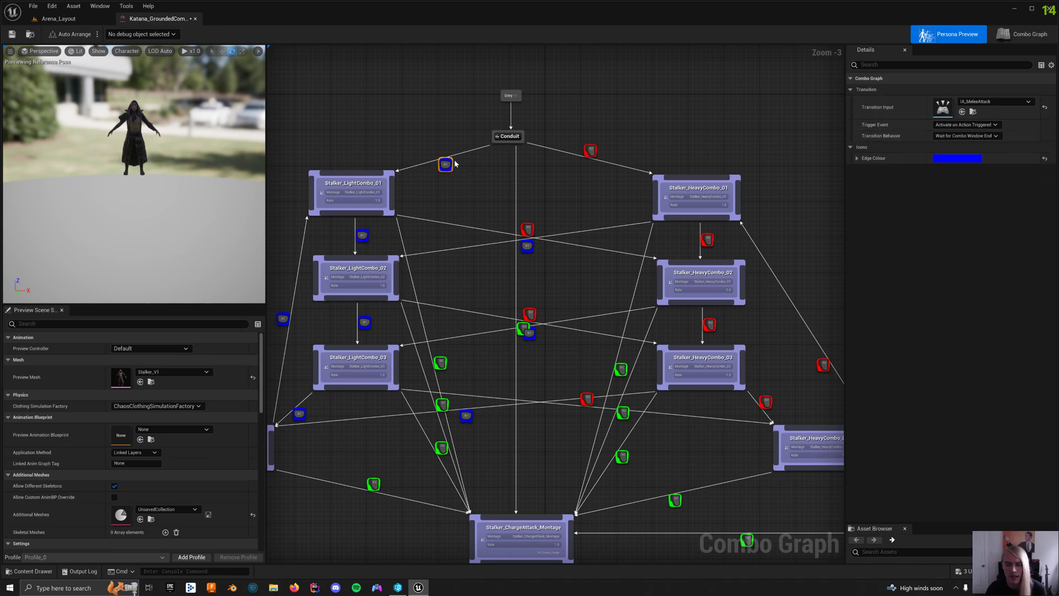
right_click_drag(492, 205, 541, 163)
left_click(453, 179)
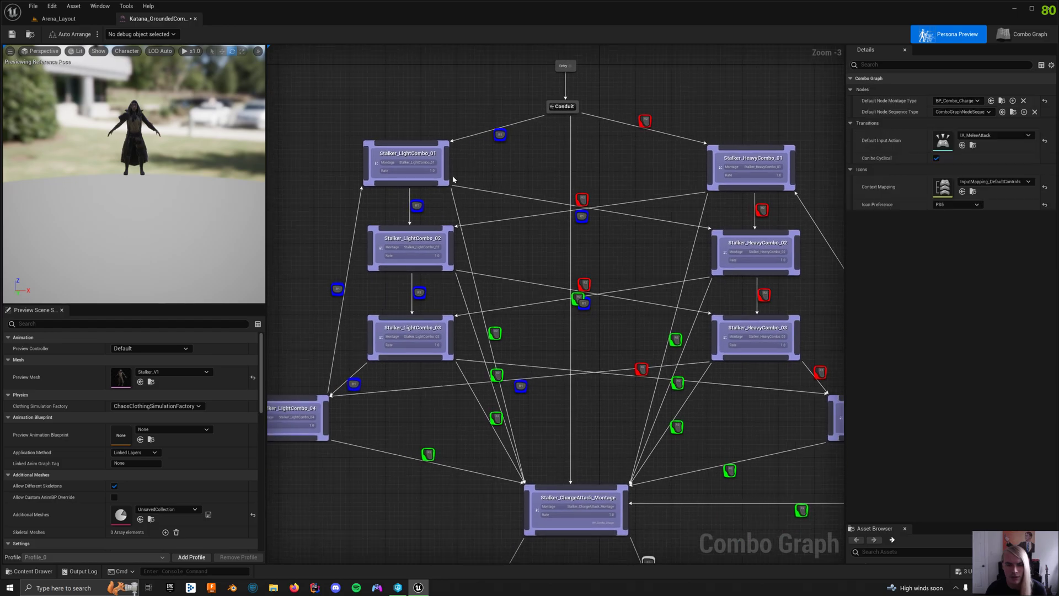
left_click(418, 205)
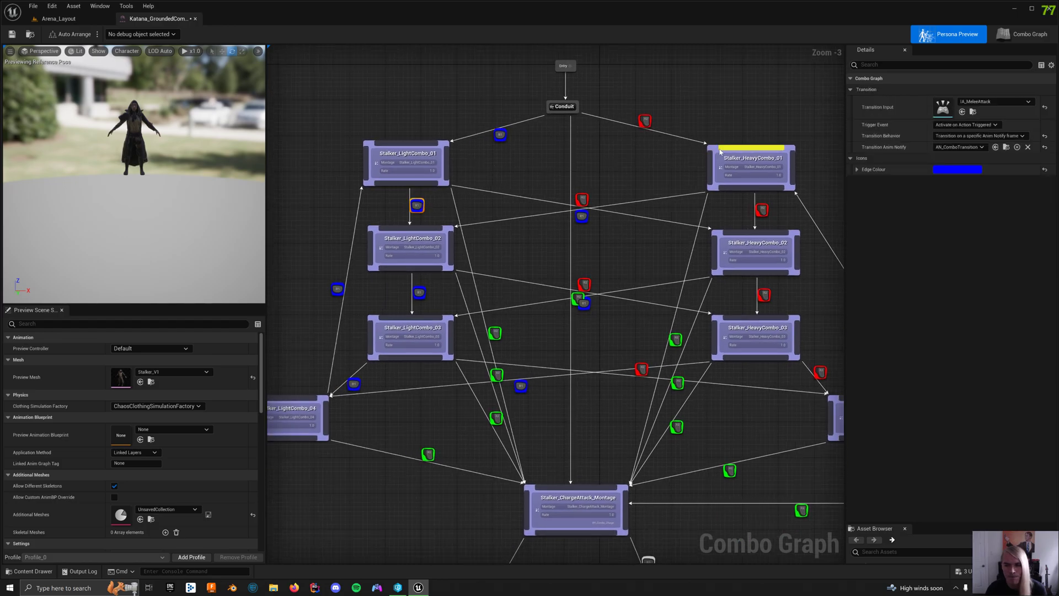
mouse_move(980, 142)
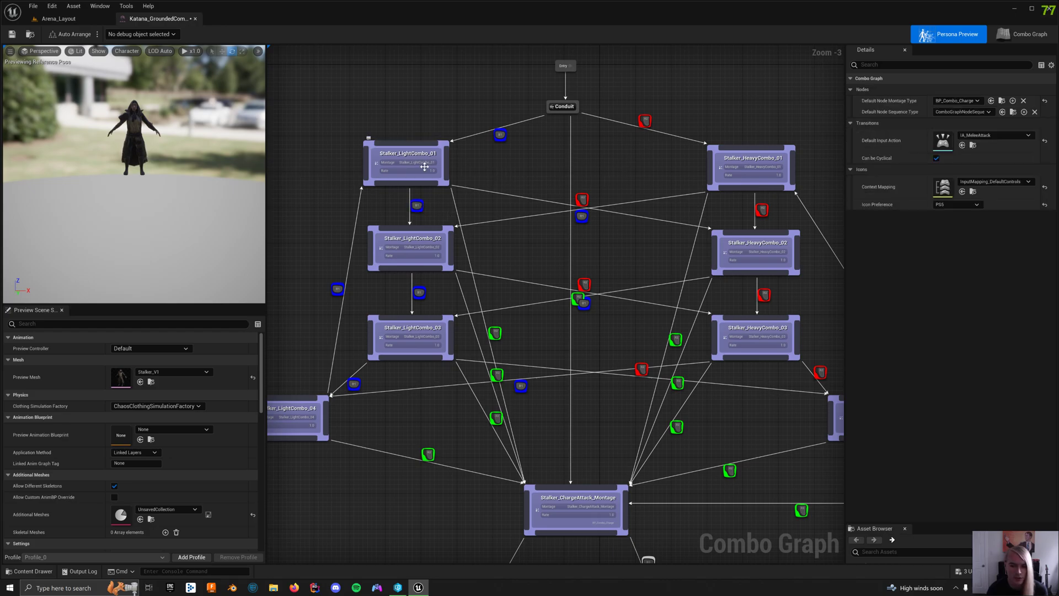
Open the Stalker_LightCombo_01 montage from its node and scrub the swing to frame 14.
left_click(422, 166)
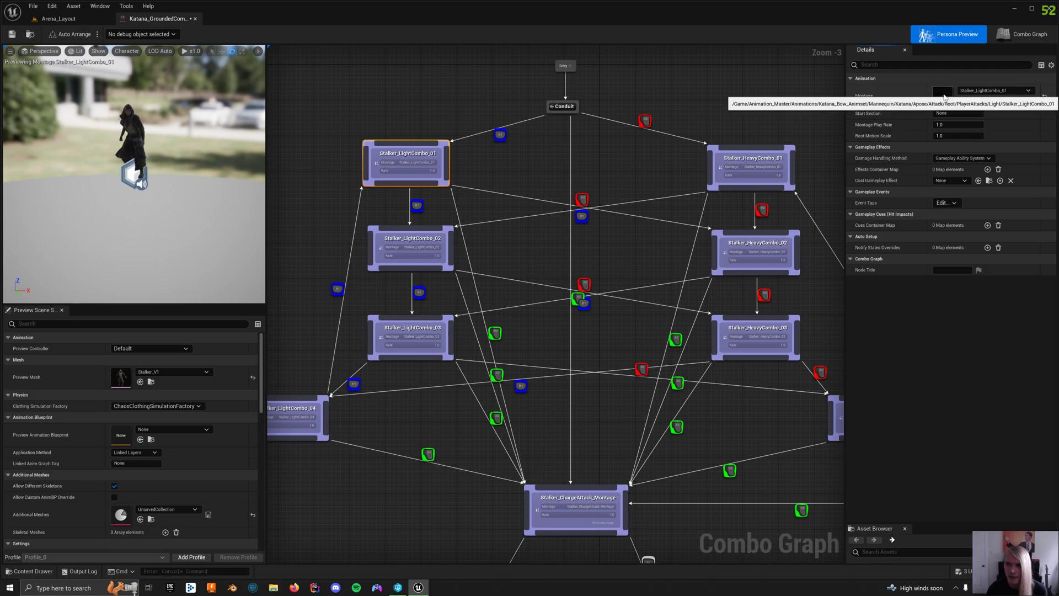
double_click(944, 97)
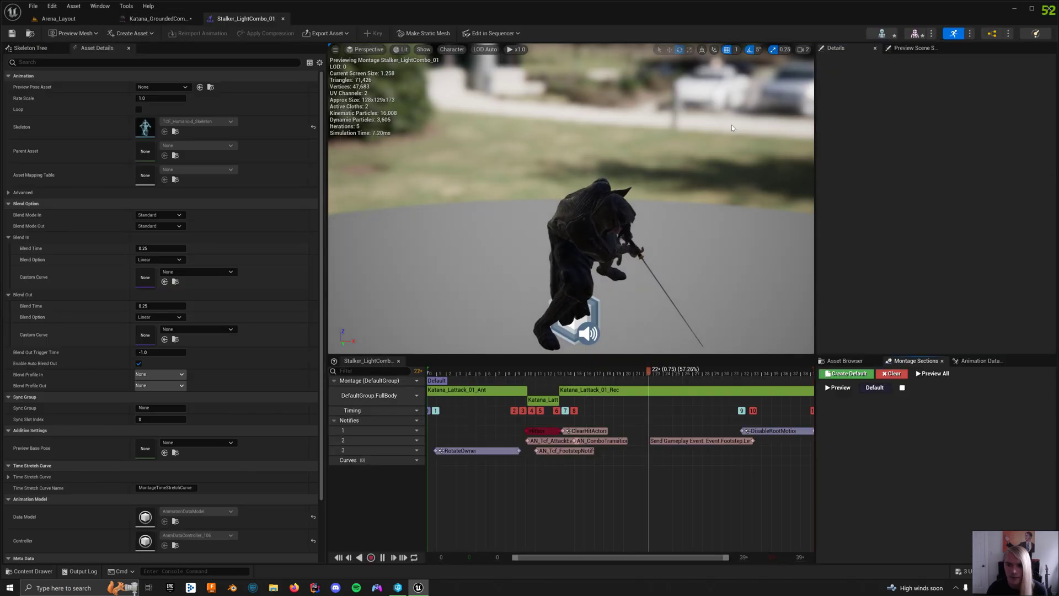
left_click(462, 451)
left_click(479, 431)
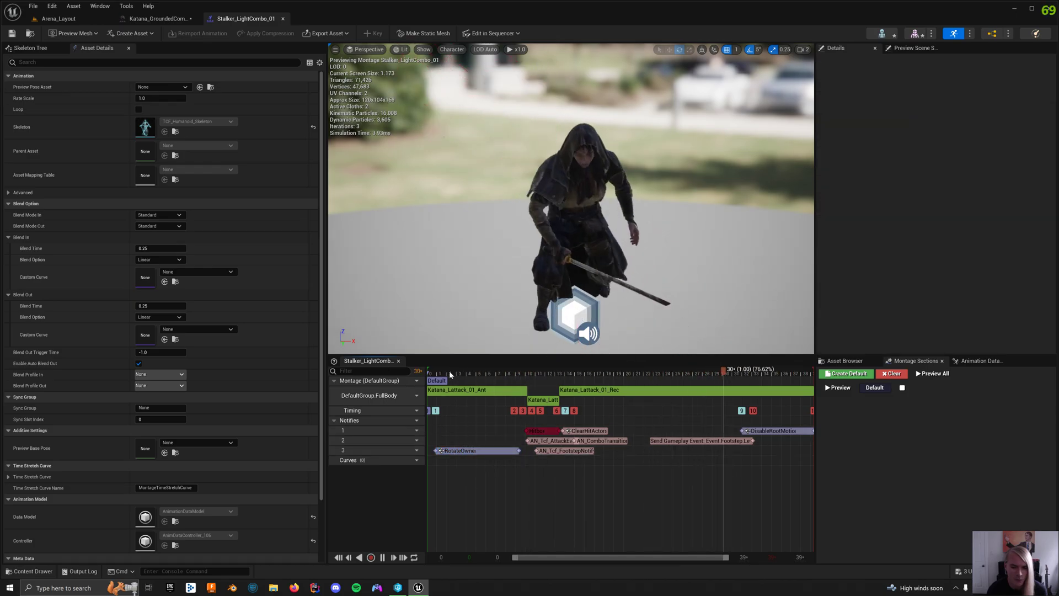
left_click(435, 371)
left_click_drag(435, 371, 521, 386)
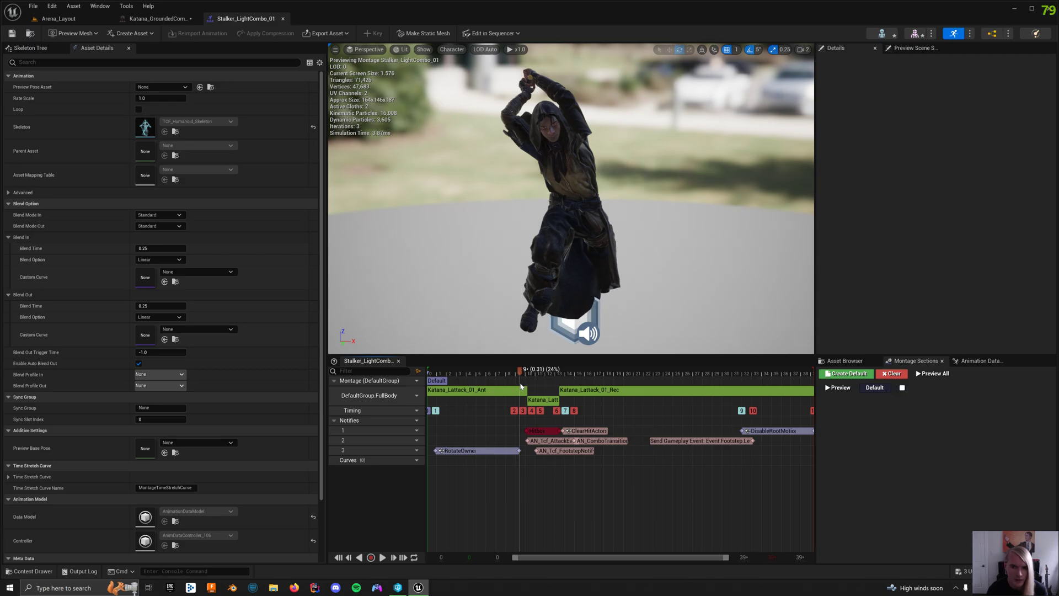
left_click_drag(521, 386, 528, 393)
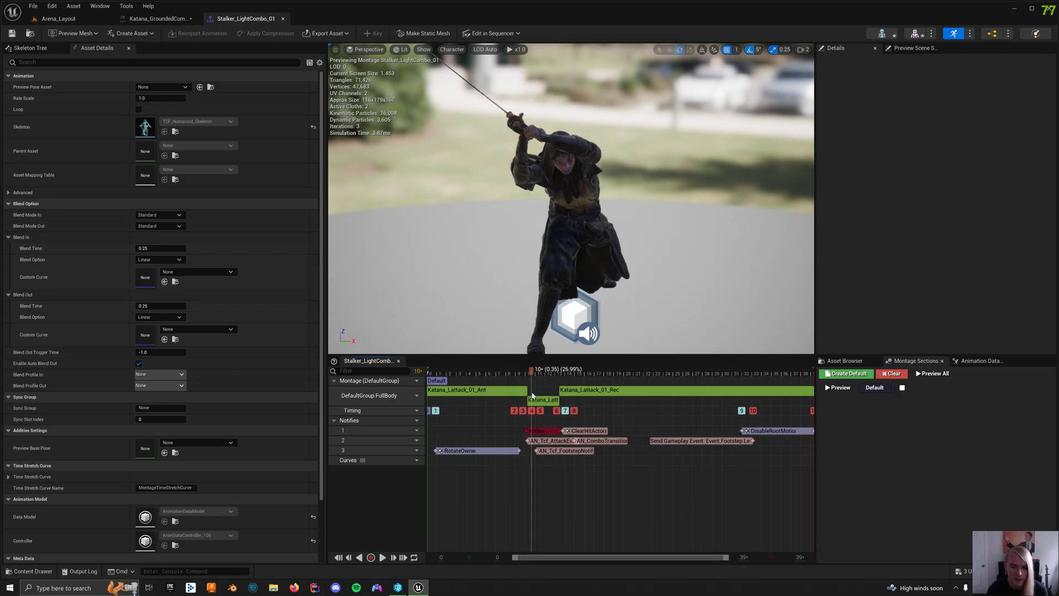
left_click_drag(532, 395, 826, 432)
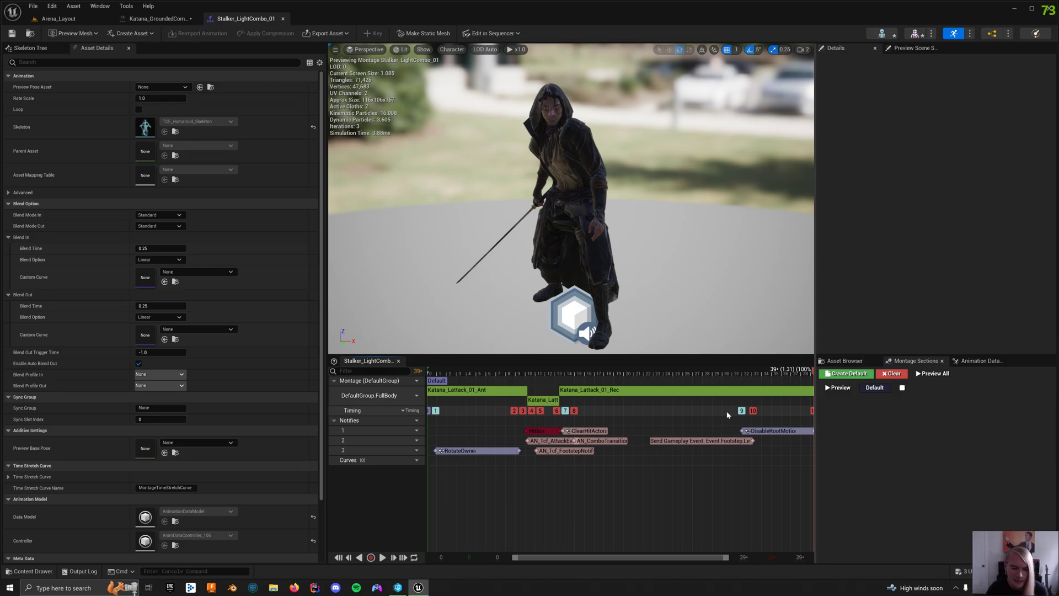
left_click(458, 394)
left_click(482, 396)
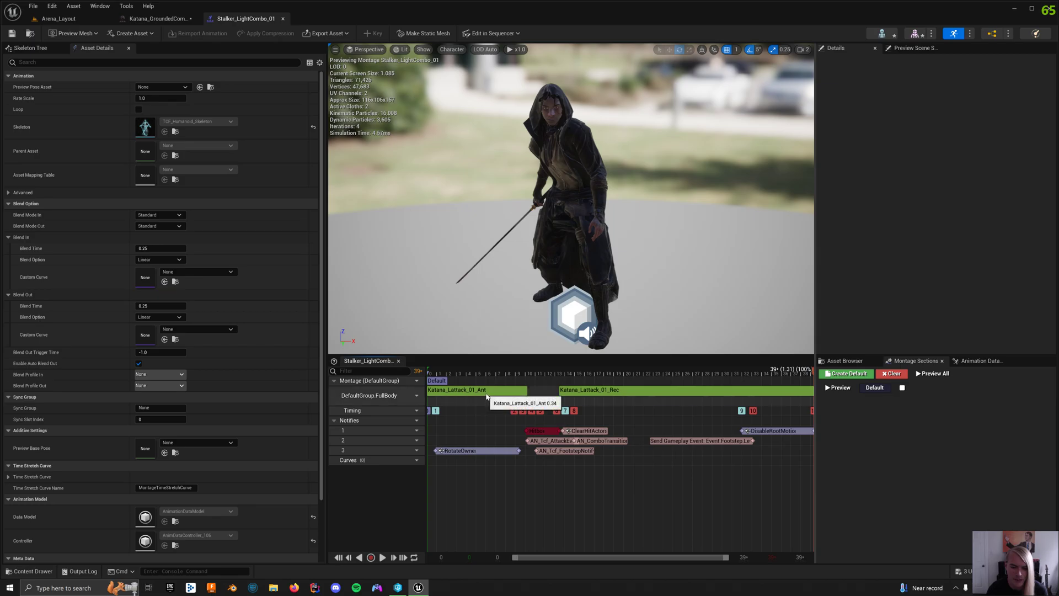
left_click(543, 399)
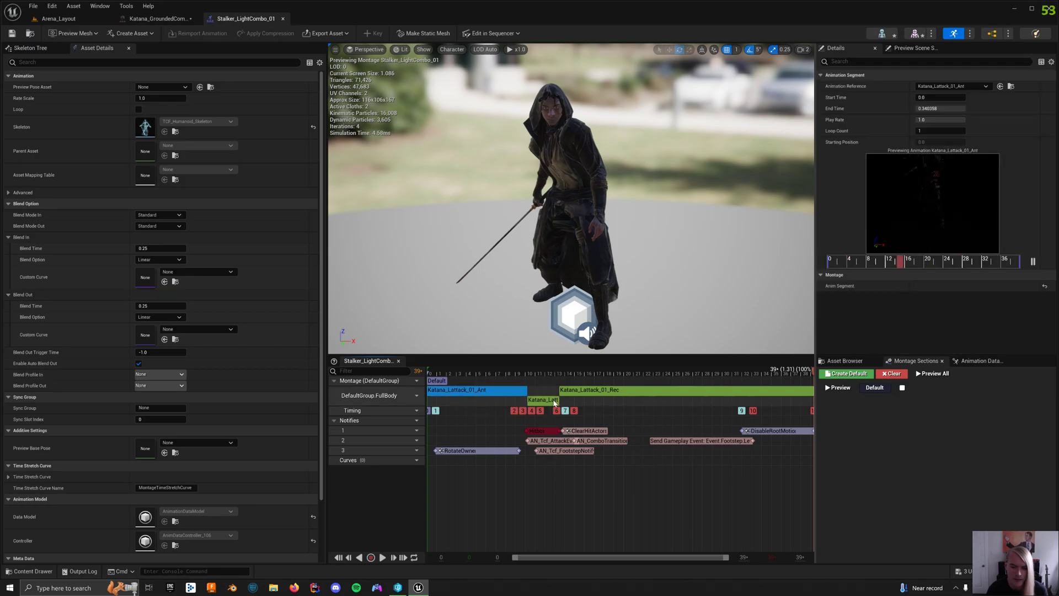
left_click(588, 393)
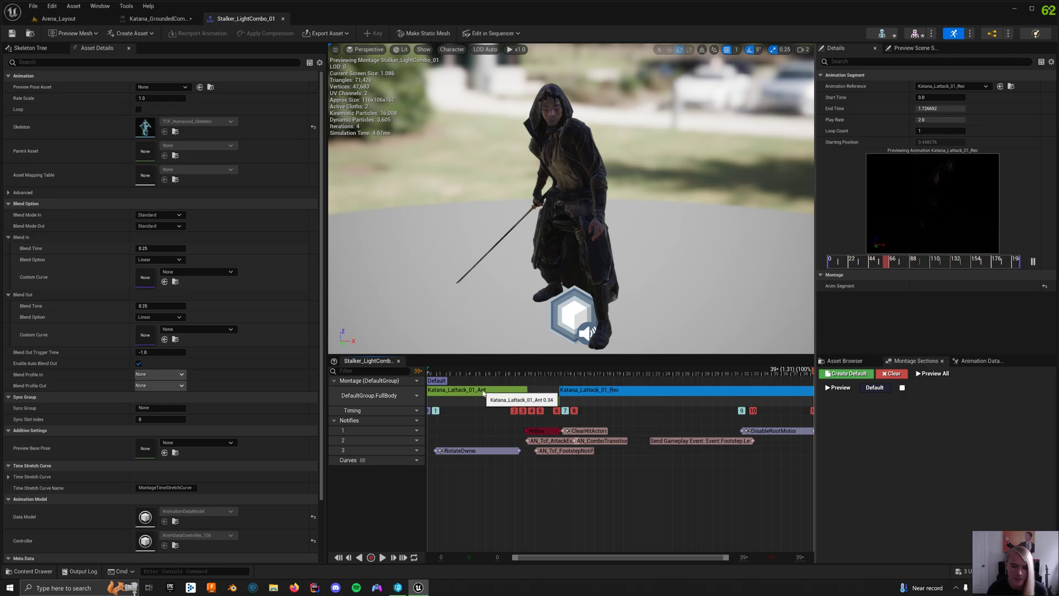
left_click(545, 400)
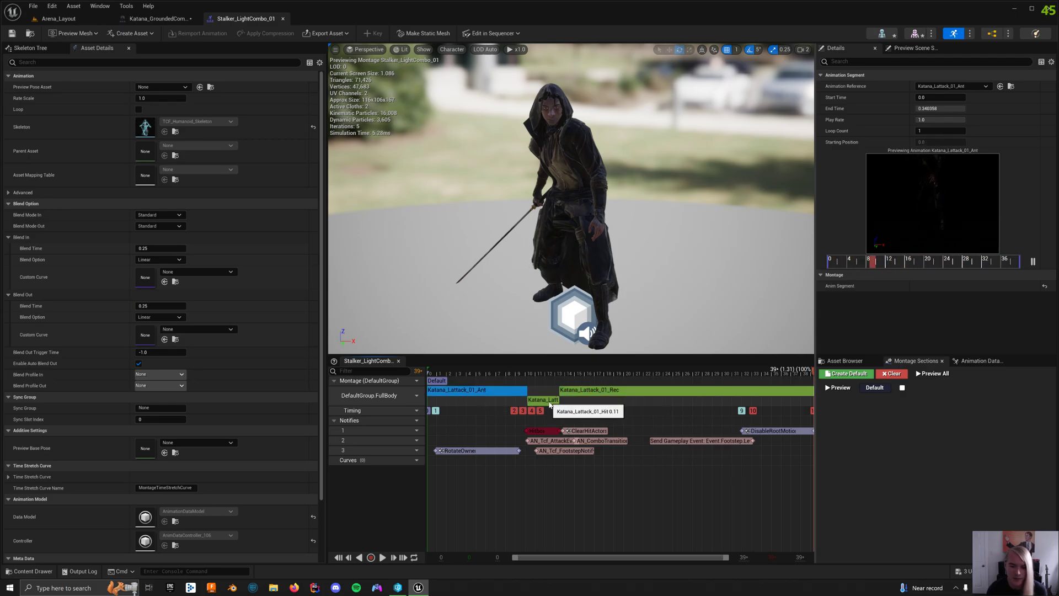
left_click(494, 393)
left_click(593, 393)
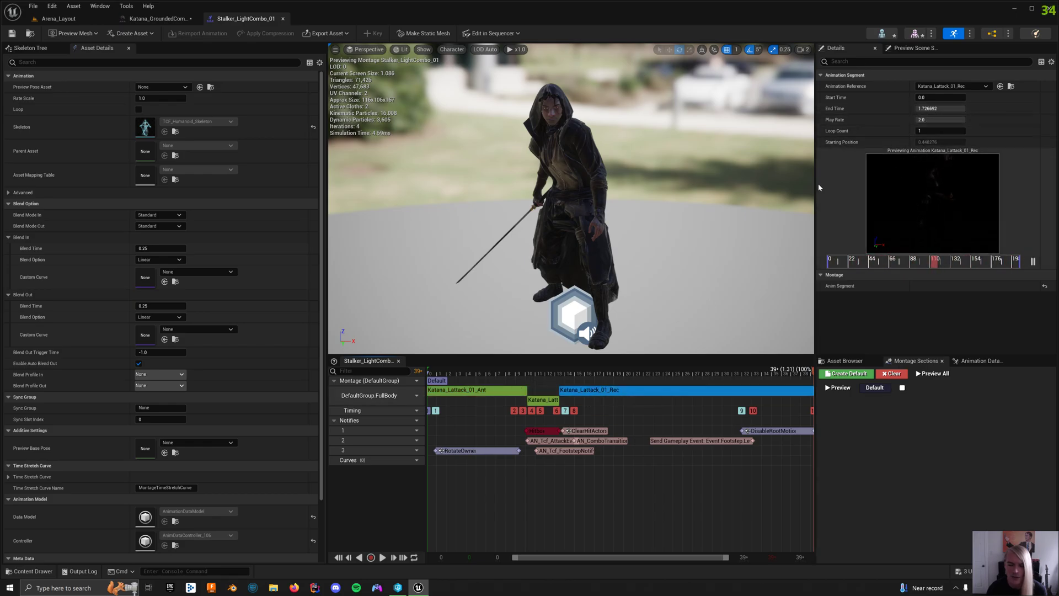
left_click(485, 392)
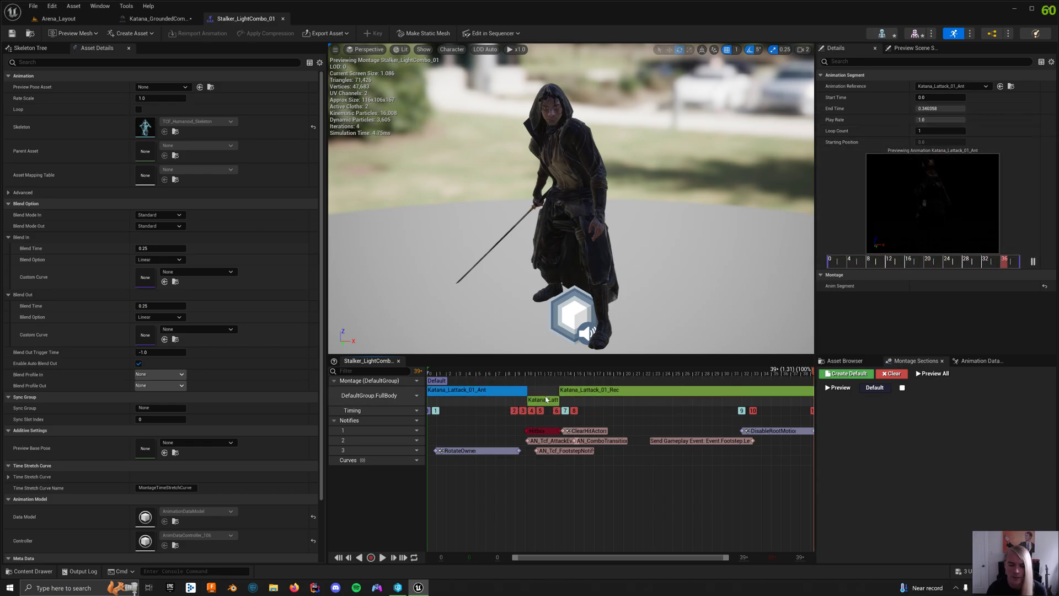
left_click(590, 390)
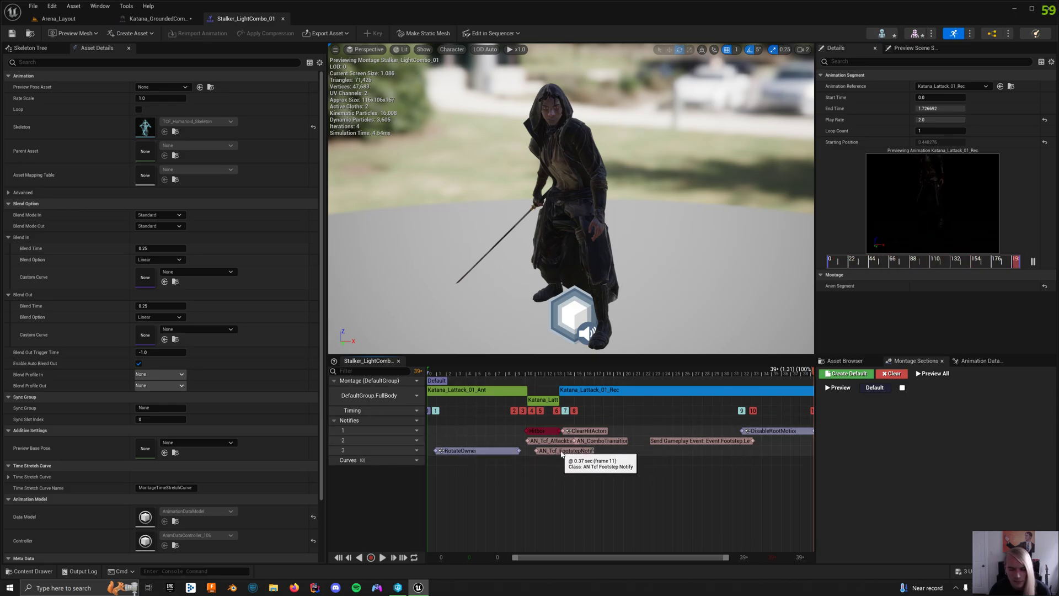
left_click(587, 430)
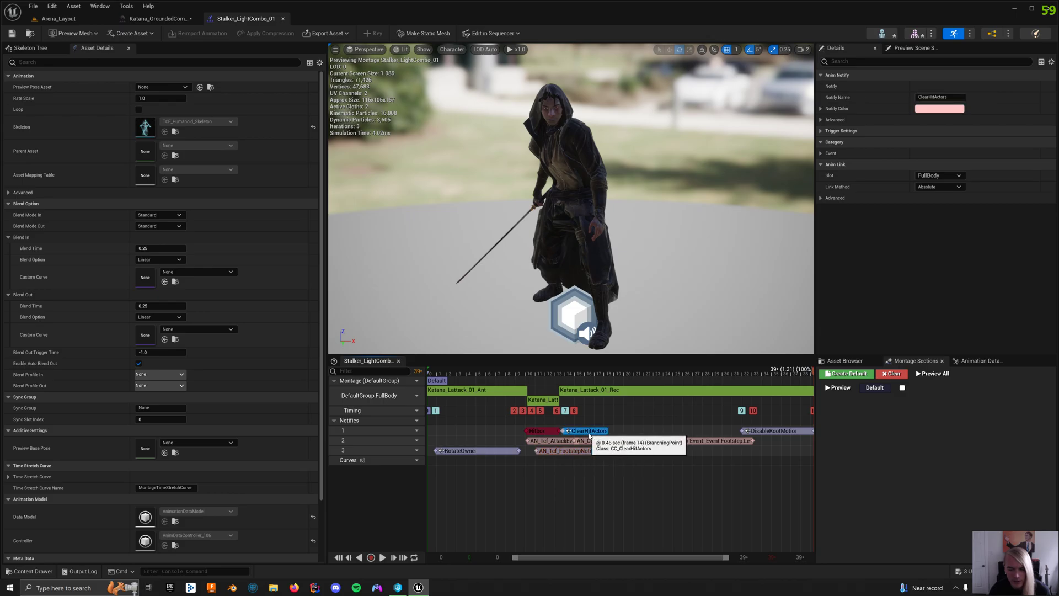
left_click(711, 441)
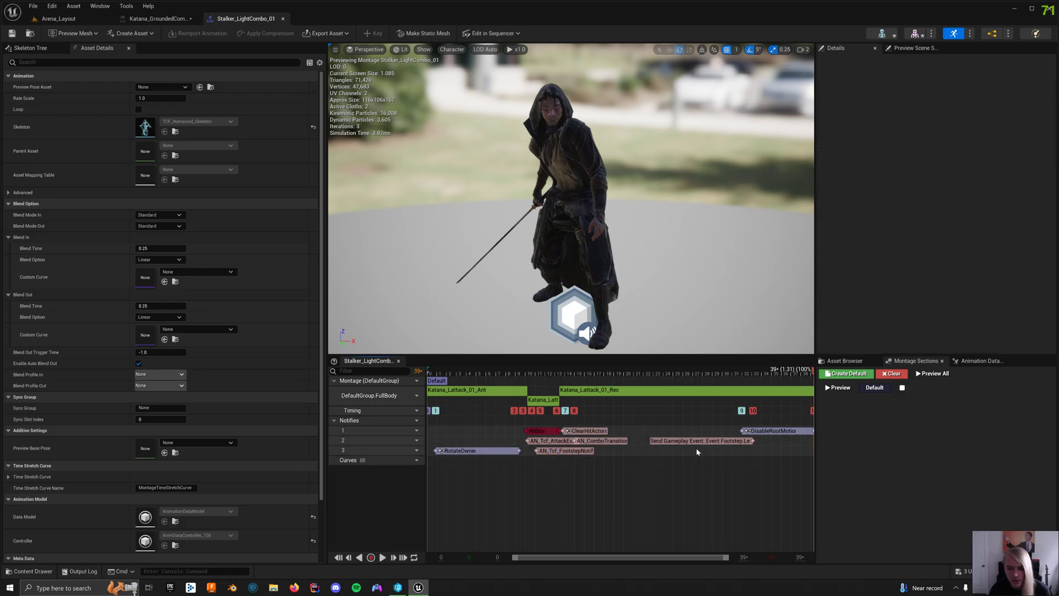
left_click(700, 429)
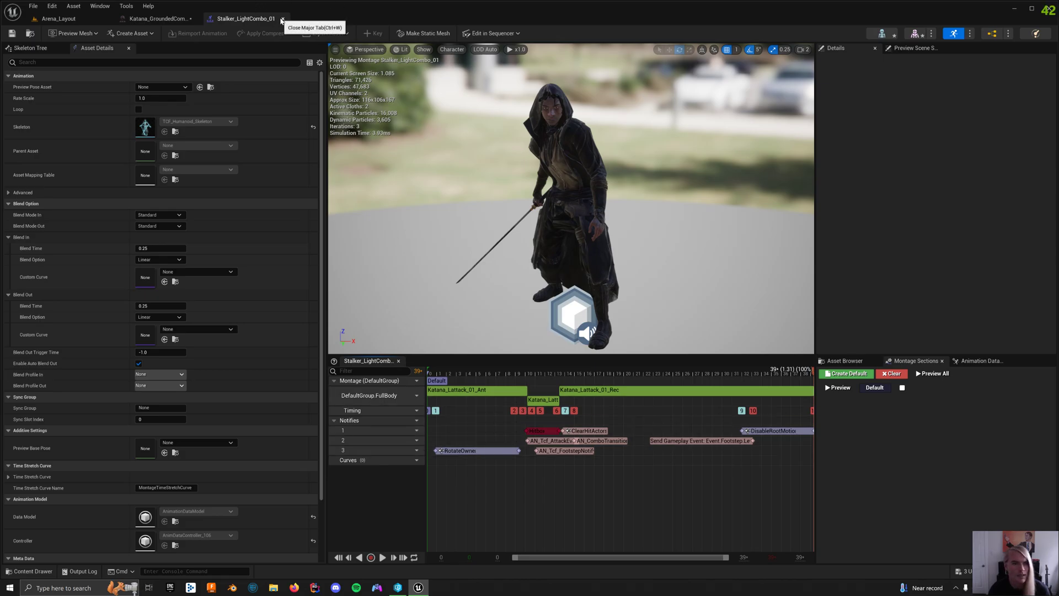
Close the montage, zoom out the combo graph and inspect the LightCombo_03 and ChargeAttack nodes.
left_click(282, 19)
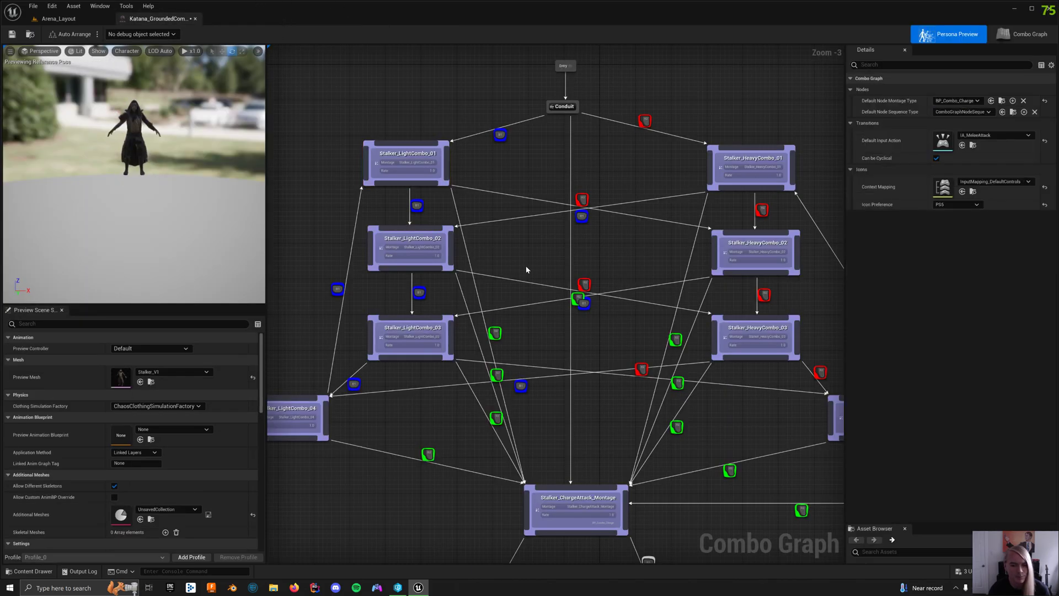
right_click_drag(525, 268, 483, 226)
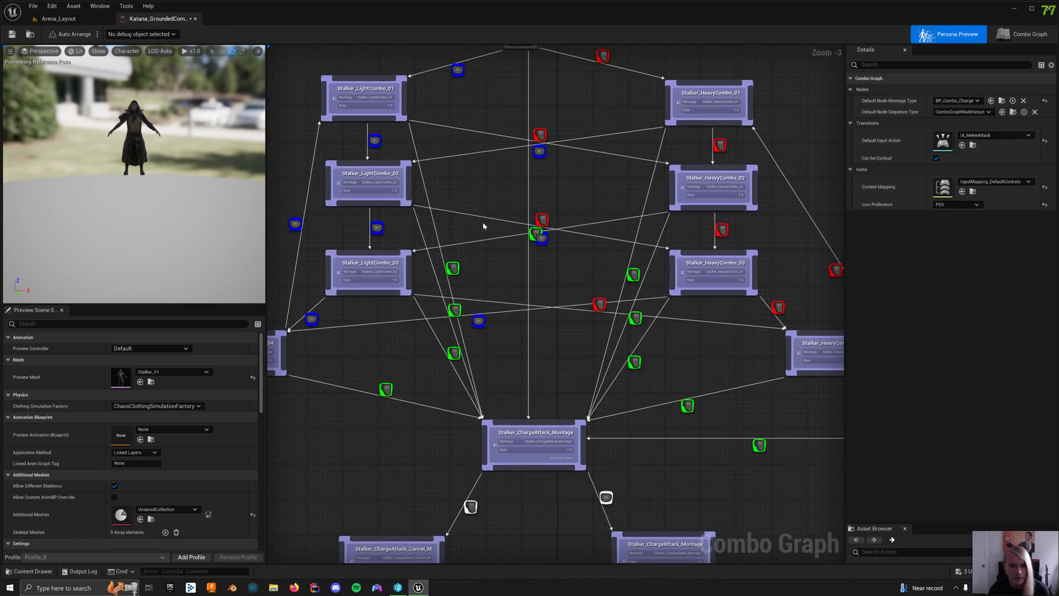
scroll(488, 206, "down", 1)
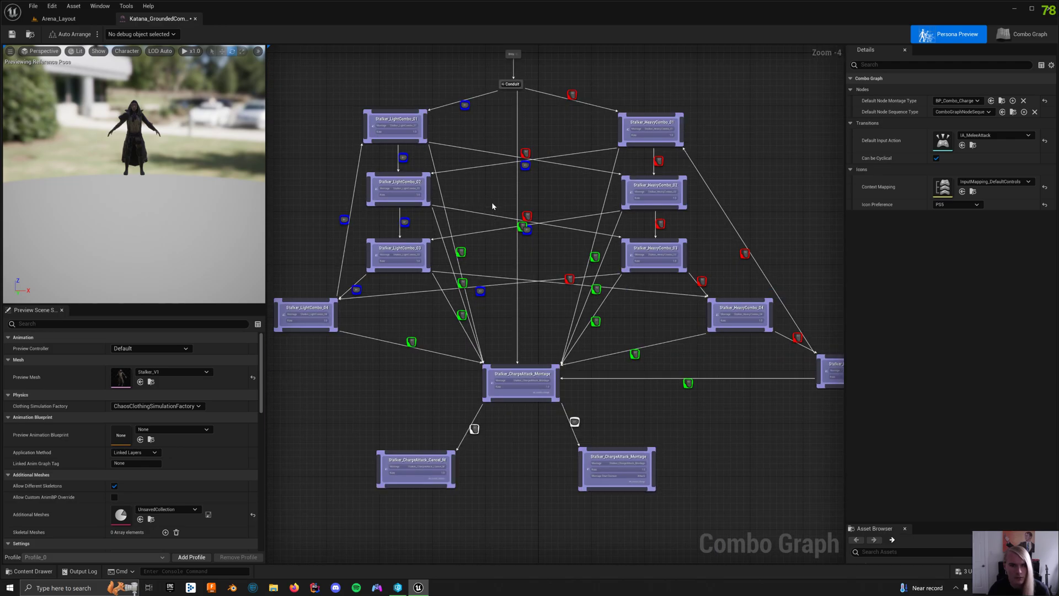
left_click(401, 260)
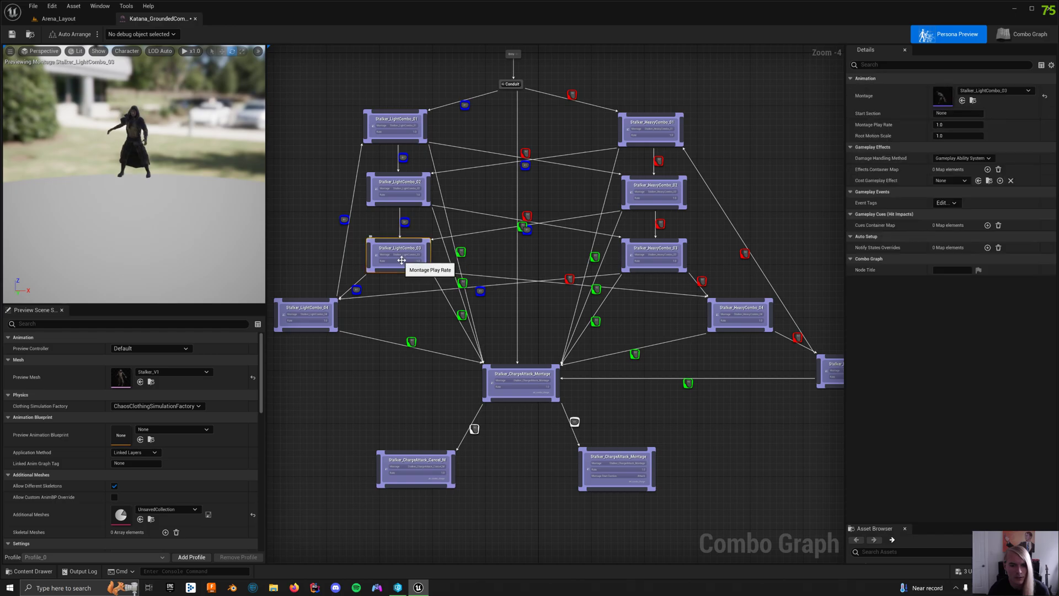
left_click(519, 386)
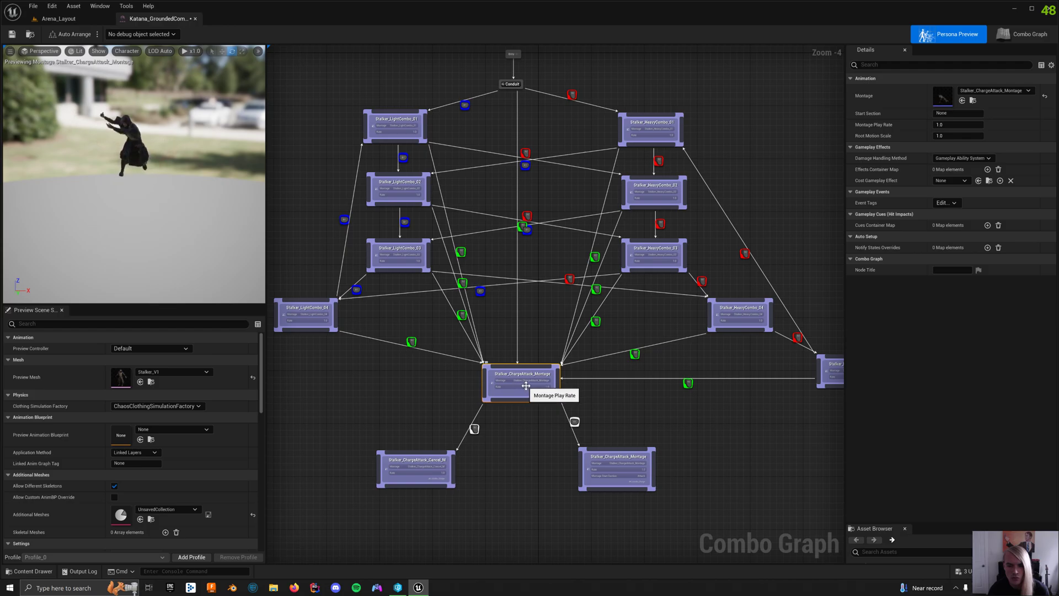
left_click(685, 430)
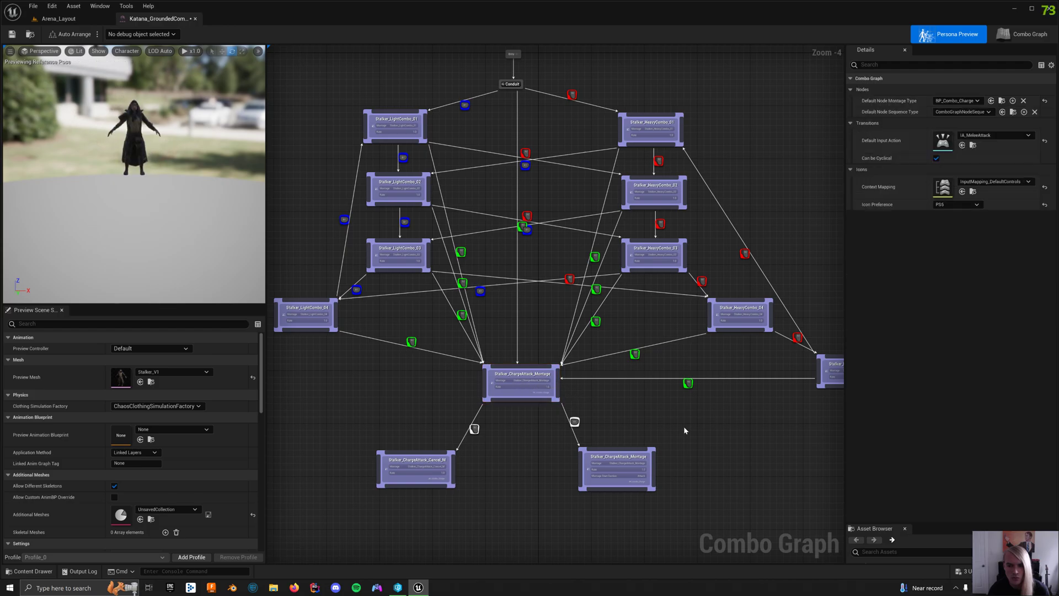
right_click_drag(539, 333, 553, 381)
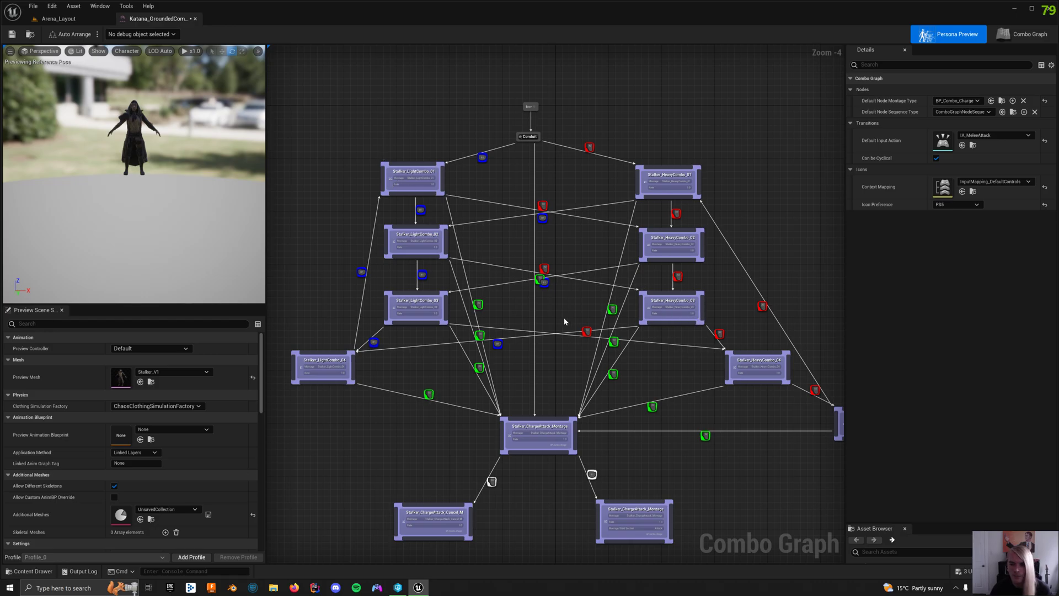
right_click_drag(564, 321, 529, 281)
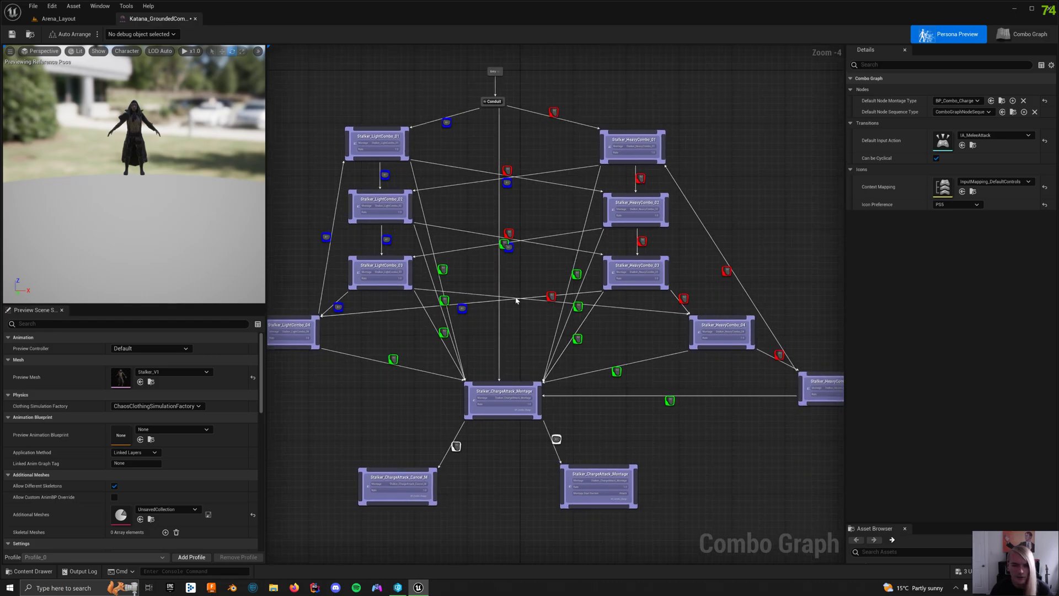